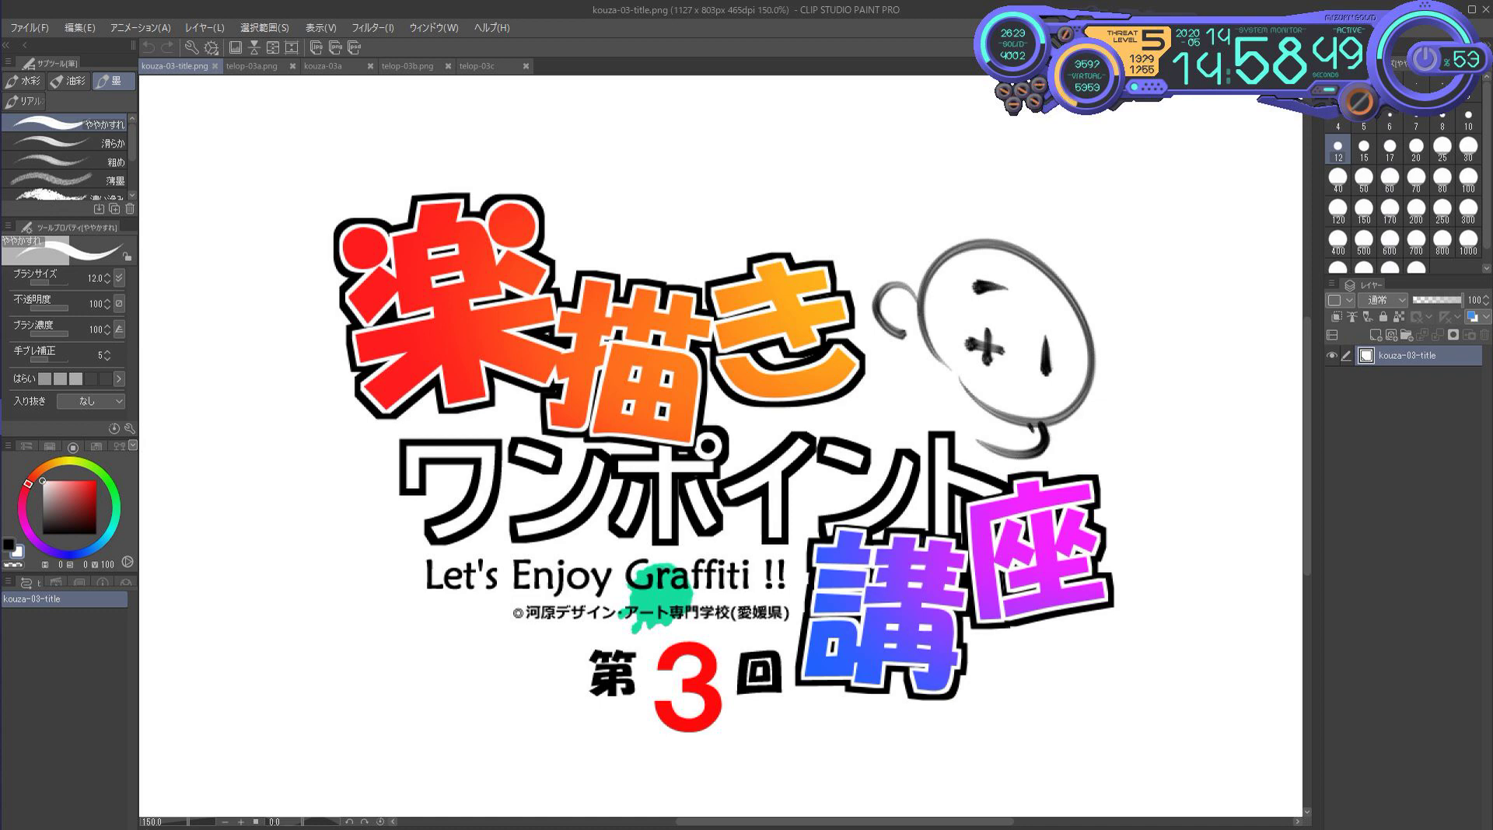
Switch past the topic card to the kouza-03a drawing and show the thin eyebrow on purple layer 2 of eyebrow-1
key(ctrl+Tab)
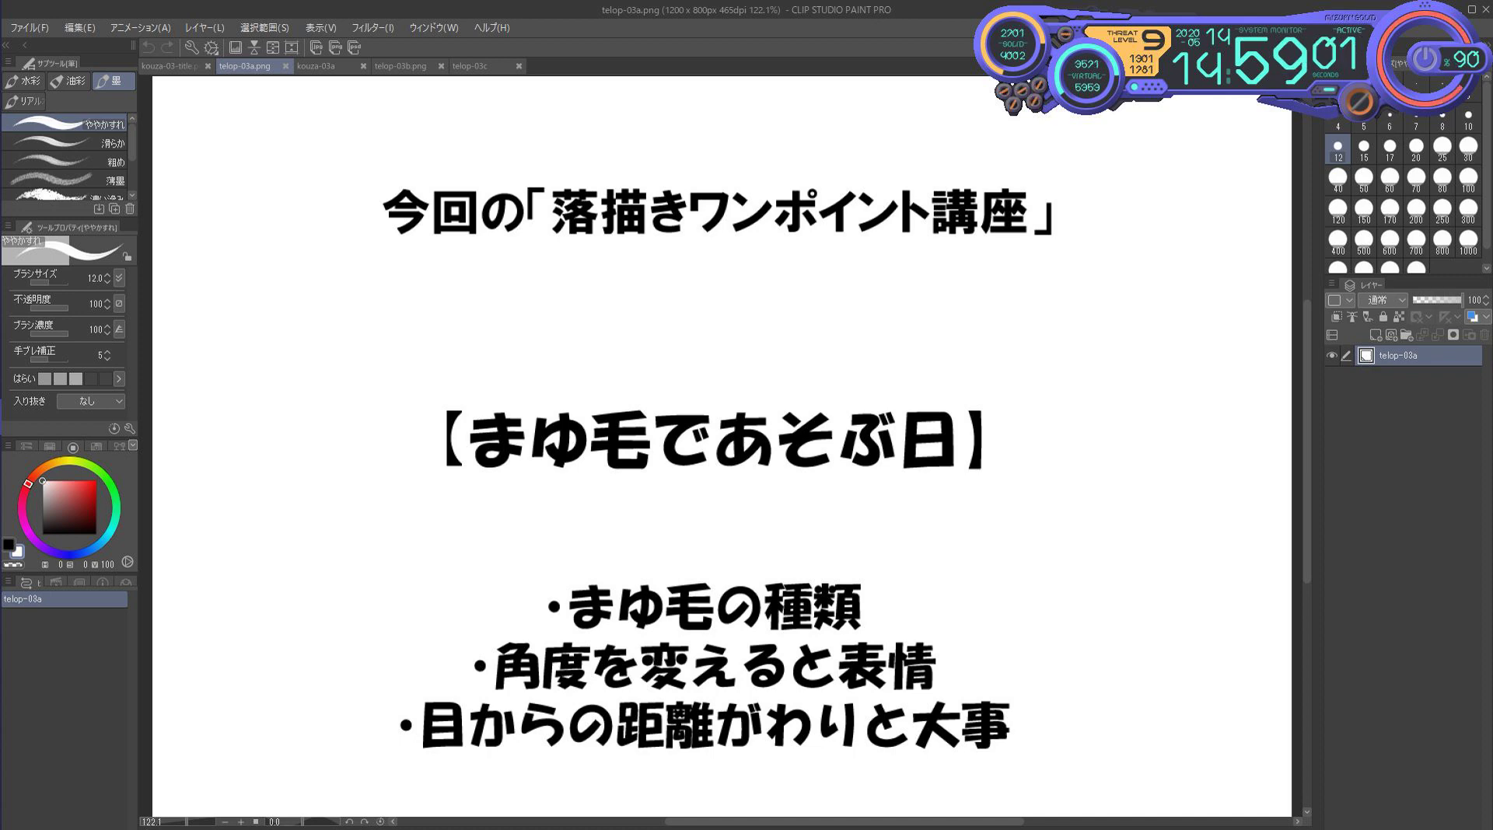
key(ctrl+Tab)
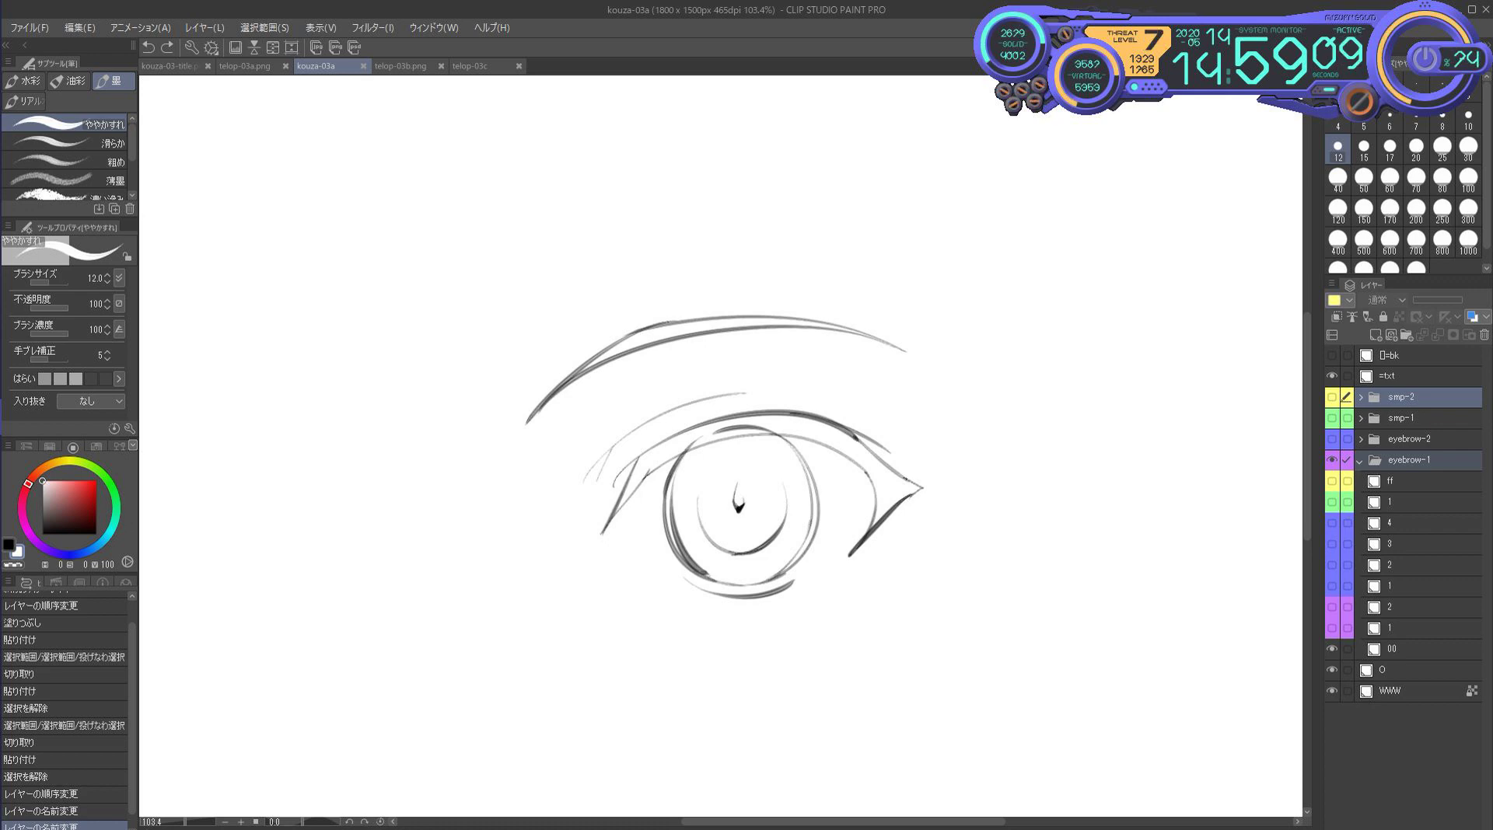
key(Delete)
drag(570, 425, 901, 361)
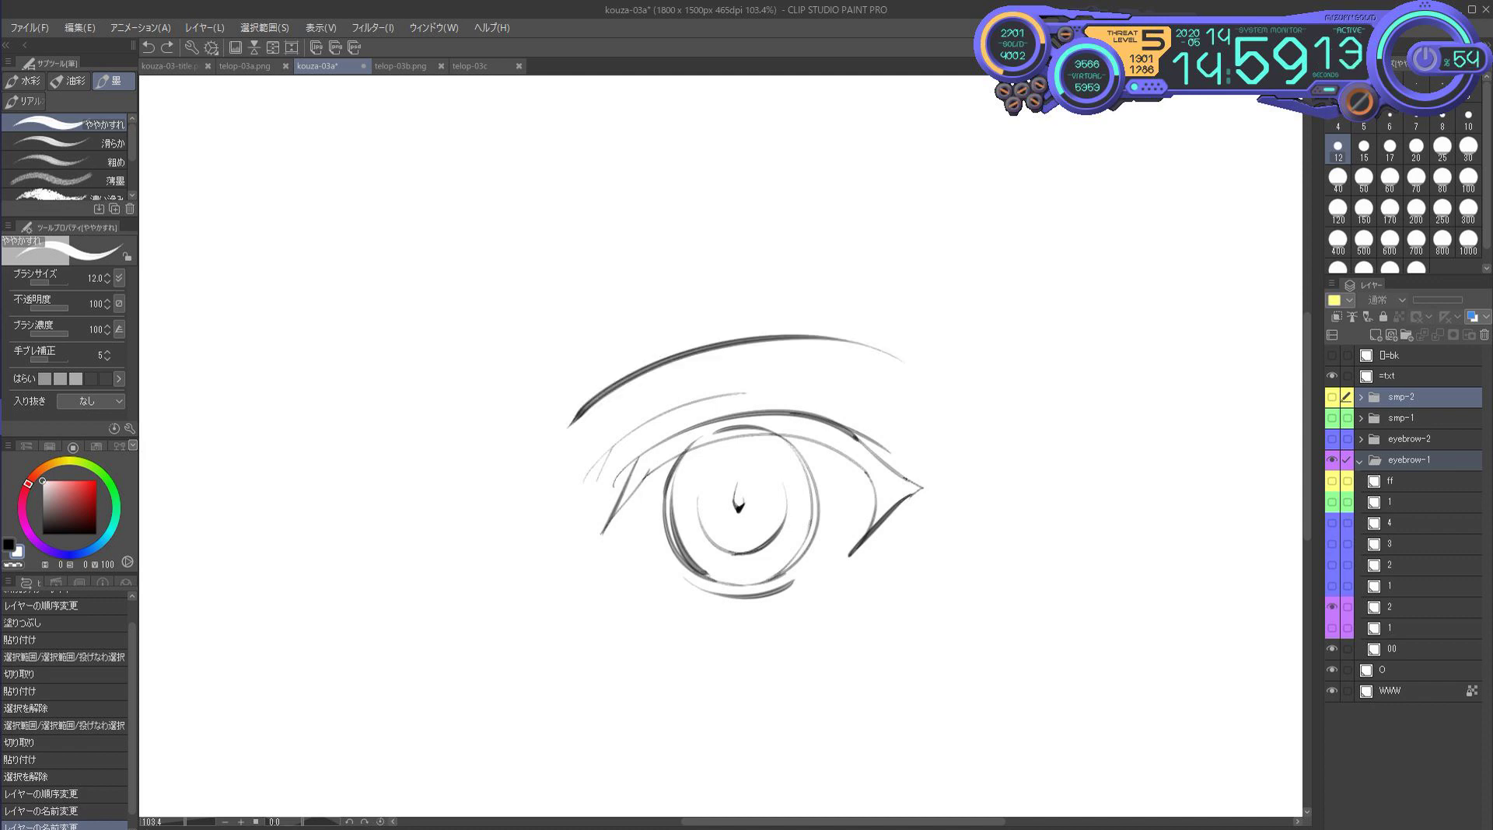
Compare the thin and thick eyebrows by toggling purple layers 2 and 1 in the eyebrow-1 folder
click(1331, 607)
click(1332, 627)
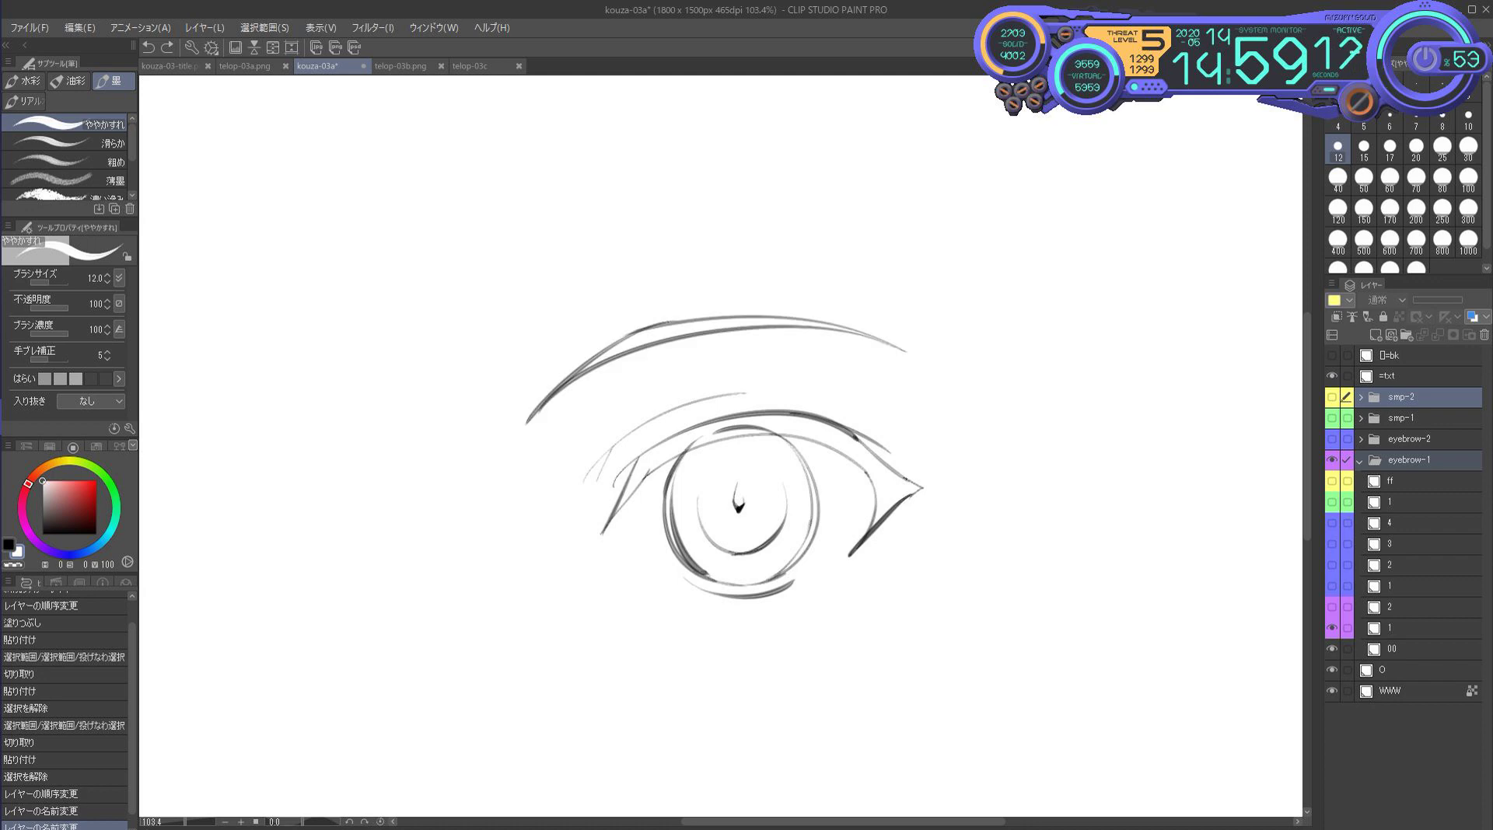
click(1332, 607)
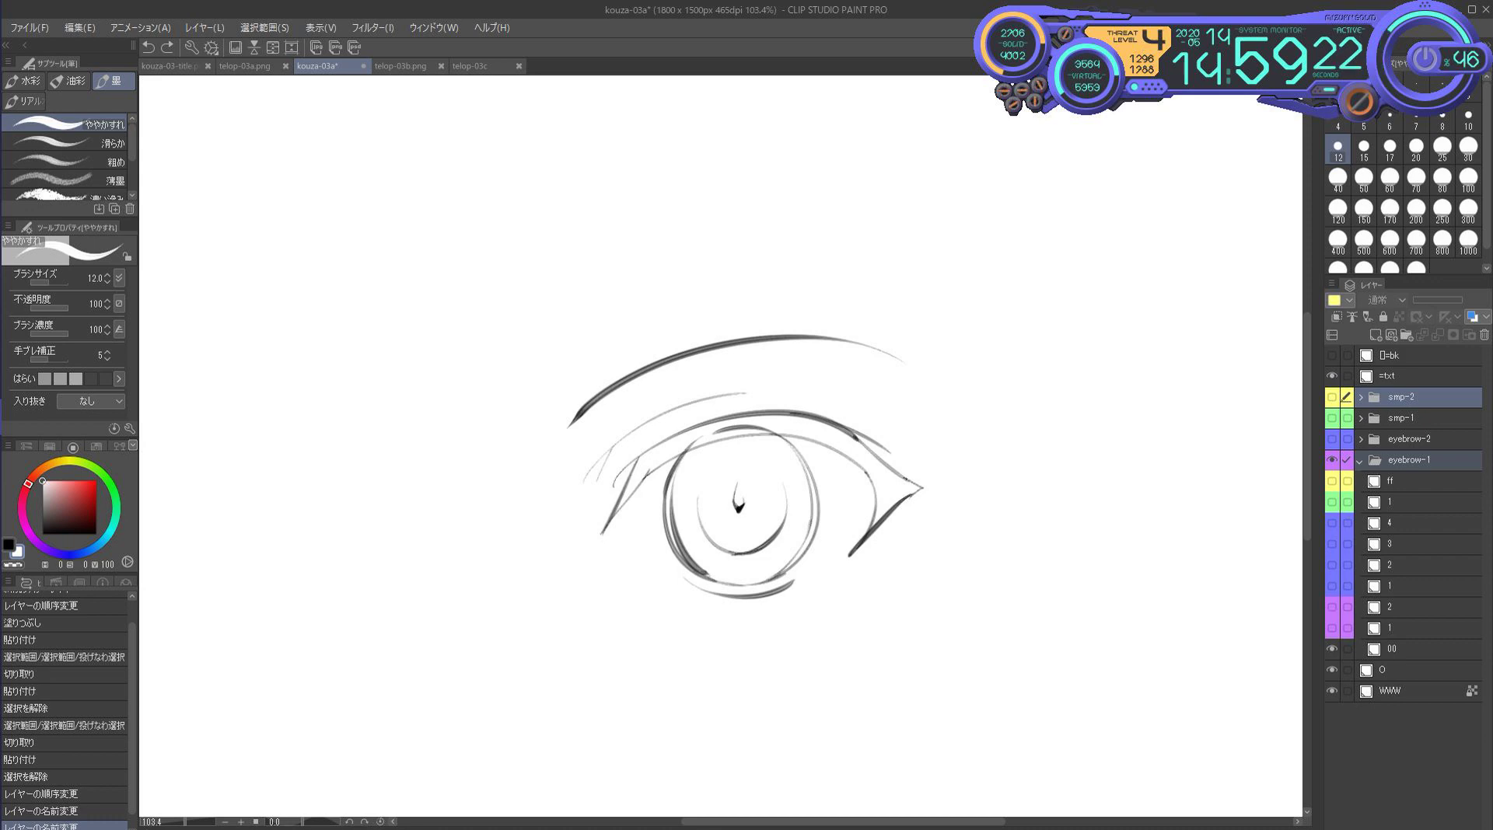
Show the blue eyebrow shape layers 1 to 4 in the eyebrow-1 folder one at a time, leaving layer 4 hidden
key(ctrl+z)
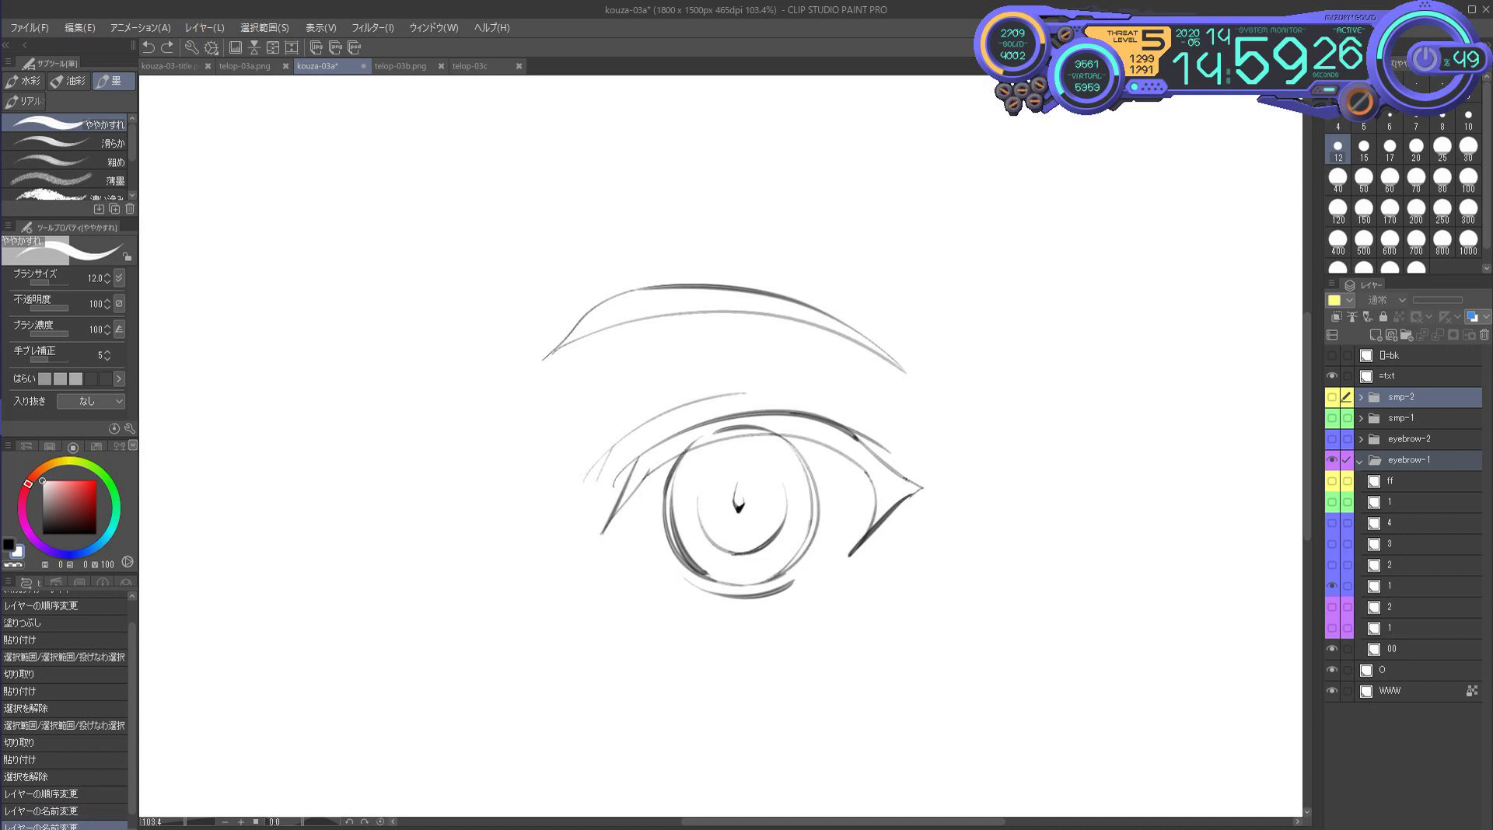
click(1331, 585)
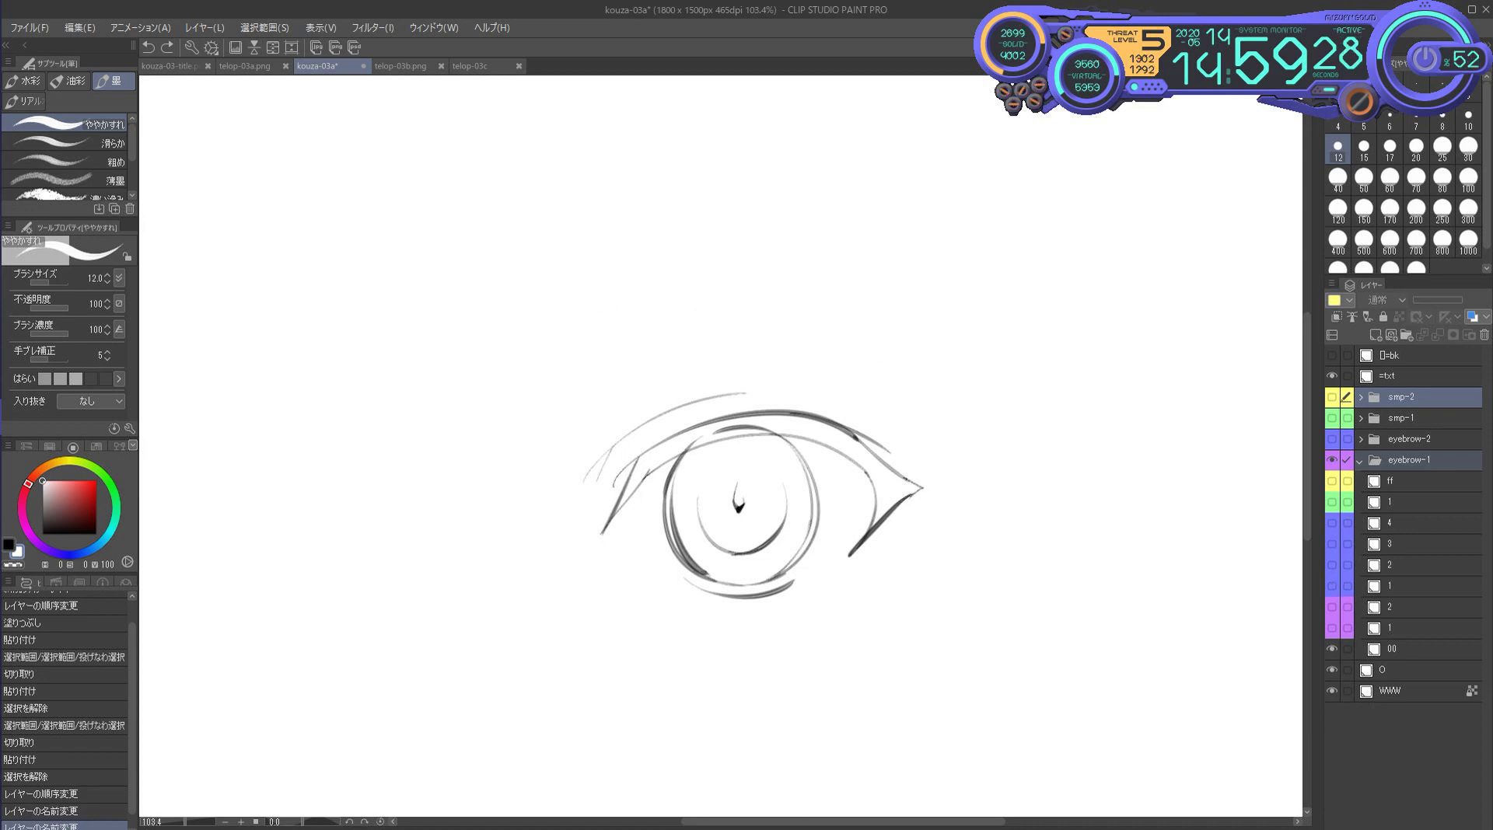
click(1331, 564)
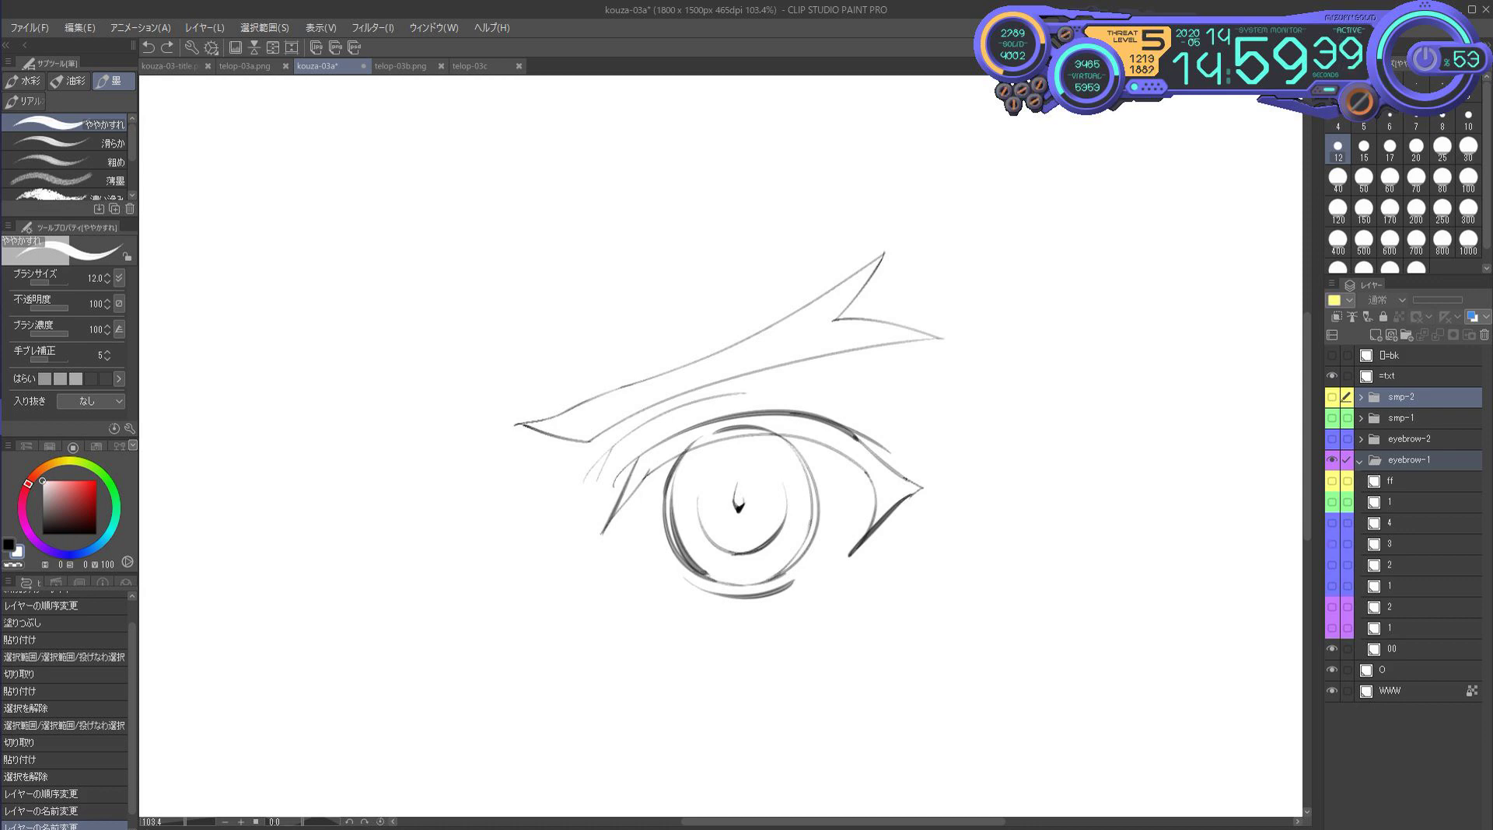
click(1332, 543)
click(1331, 522)
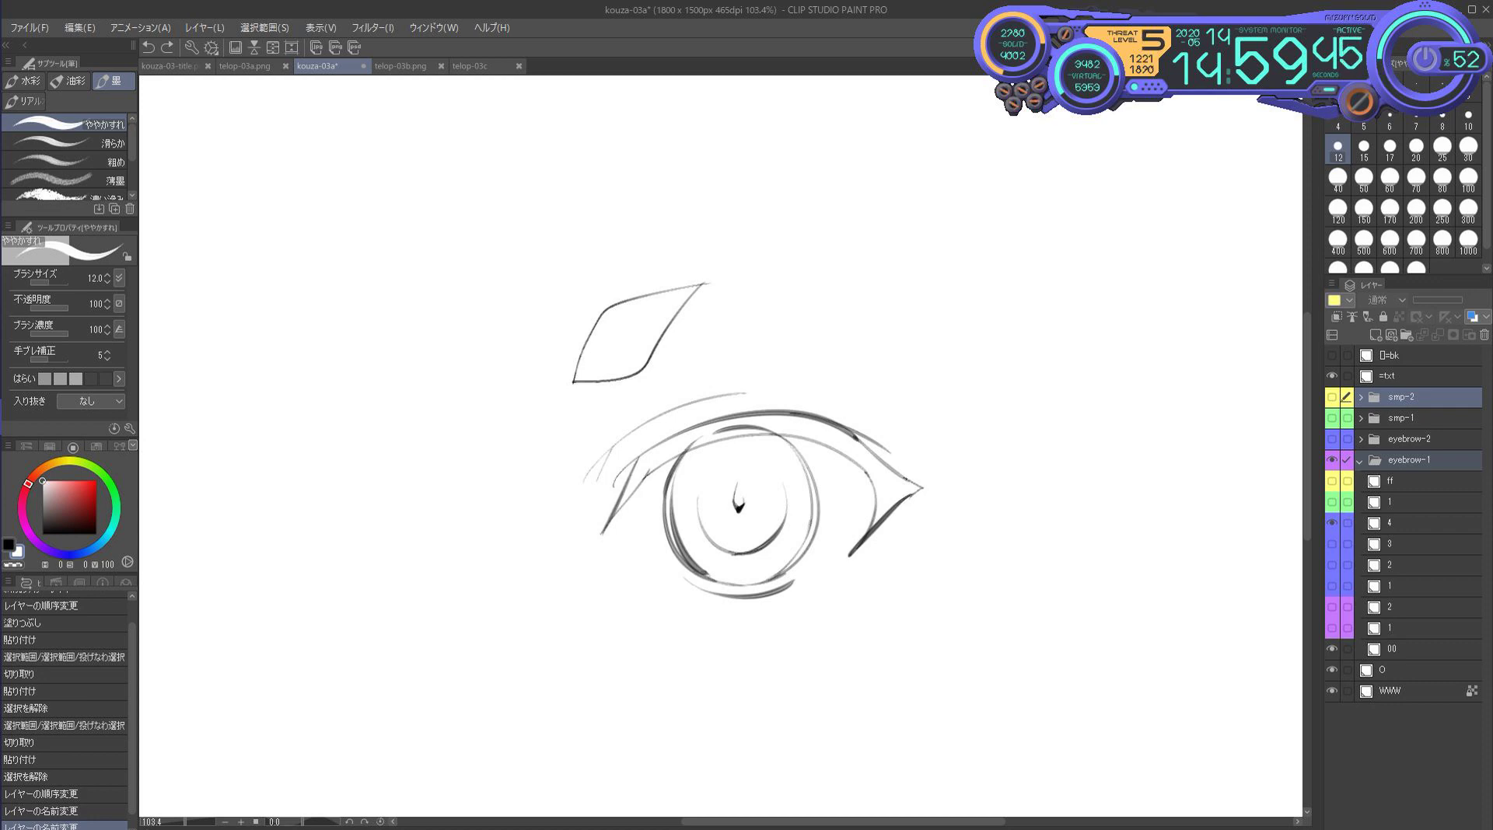
click(1332, 523)
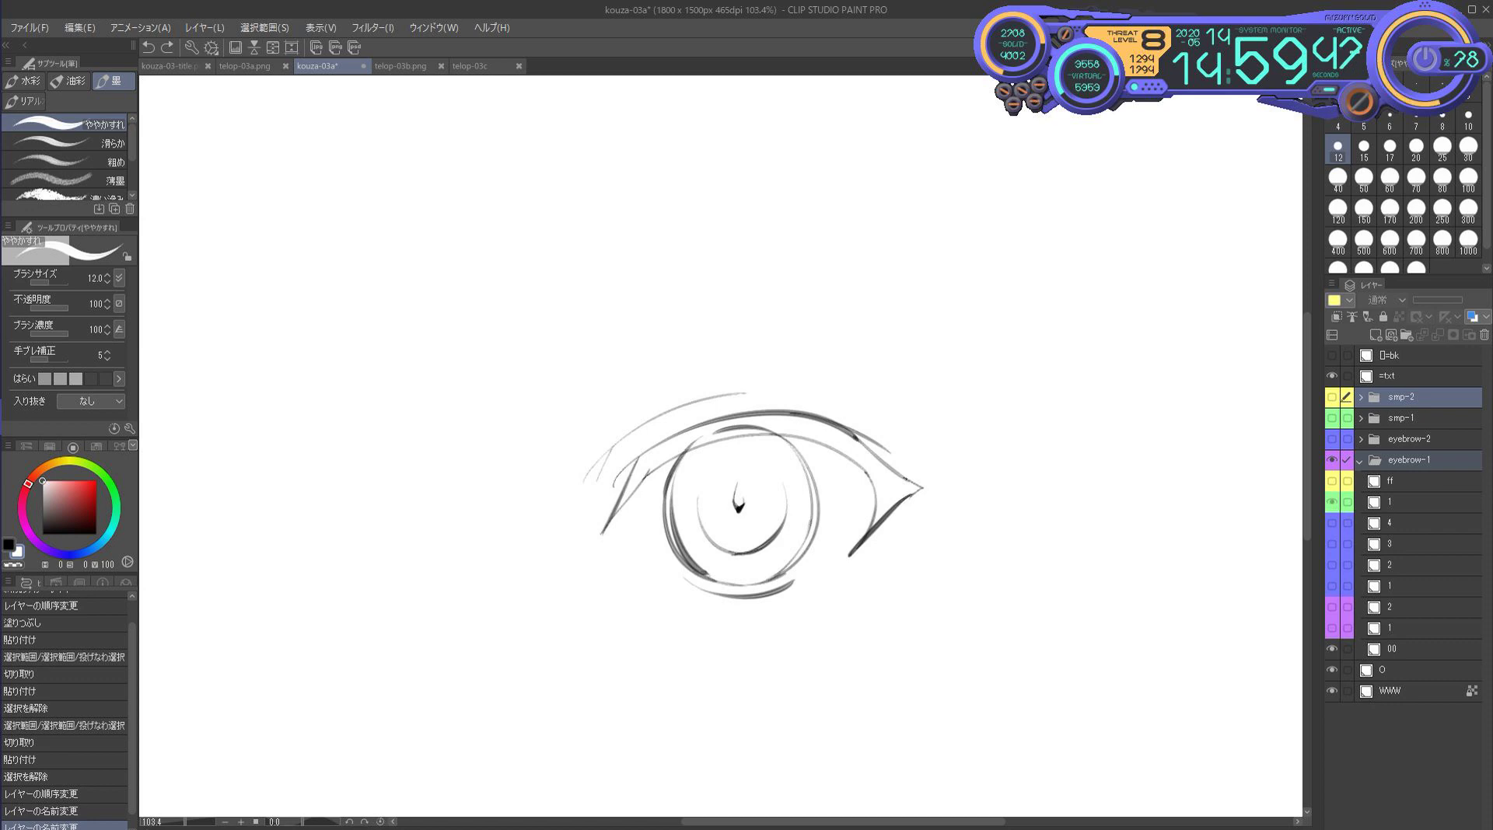
Show the hatched eyebrow on green layer 1 of eyebrow-1, hide it, and show the ff layer instead
click(1332, 502)
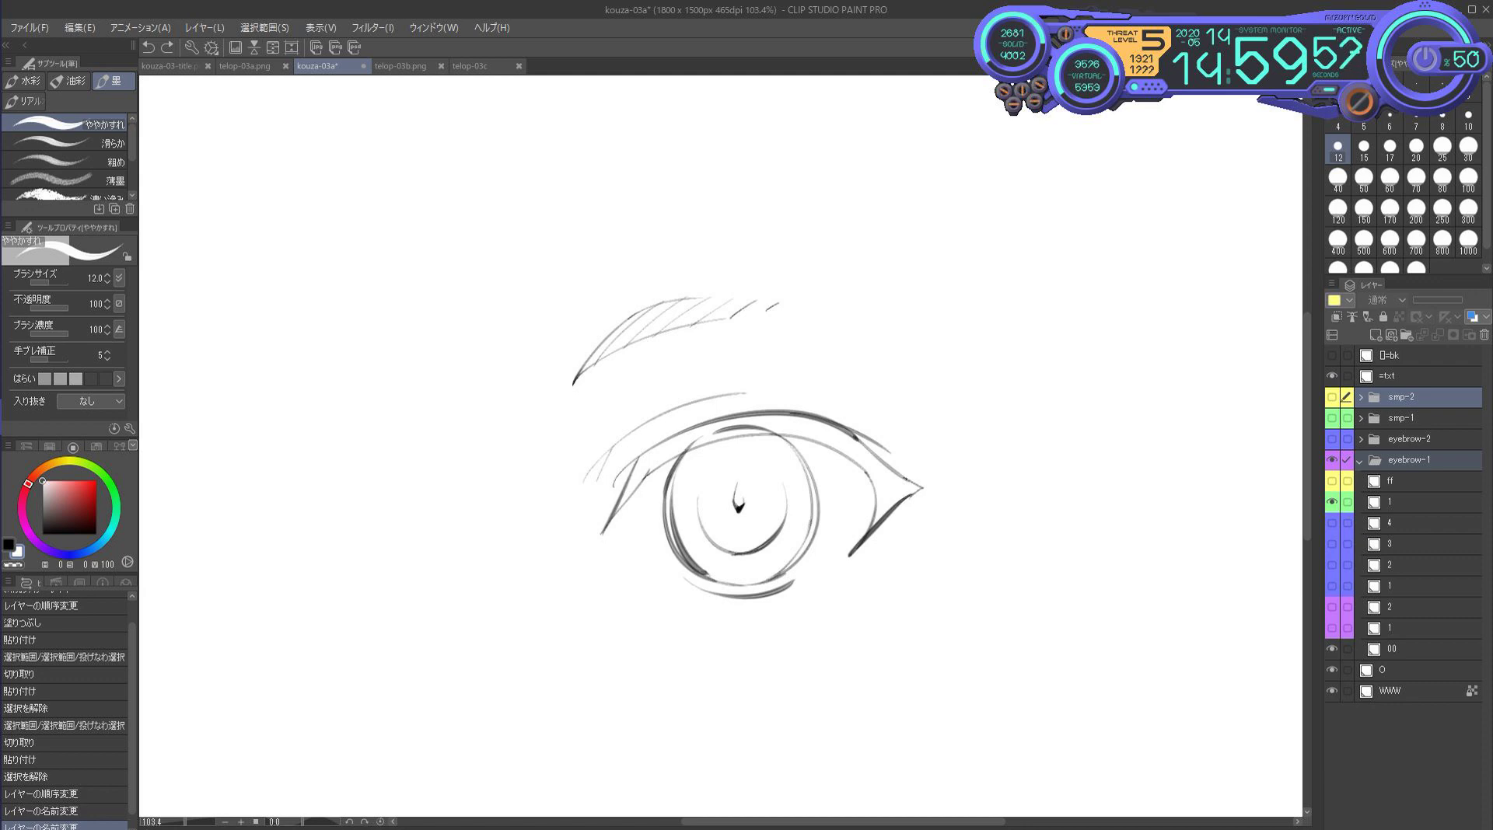
click(1331, 502)
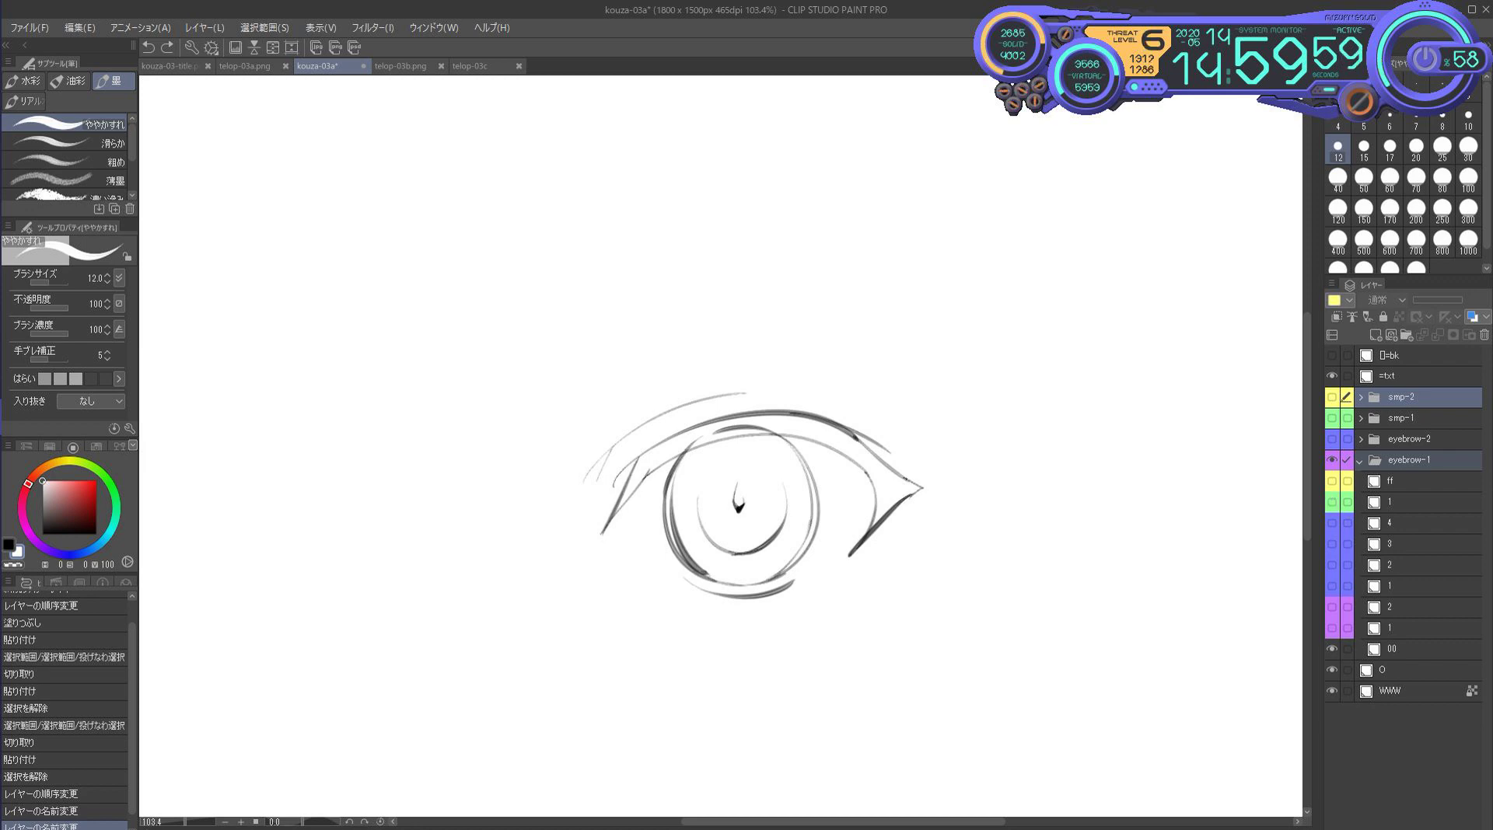
click(1331, 481)
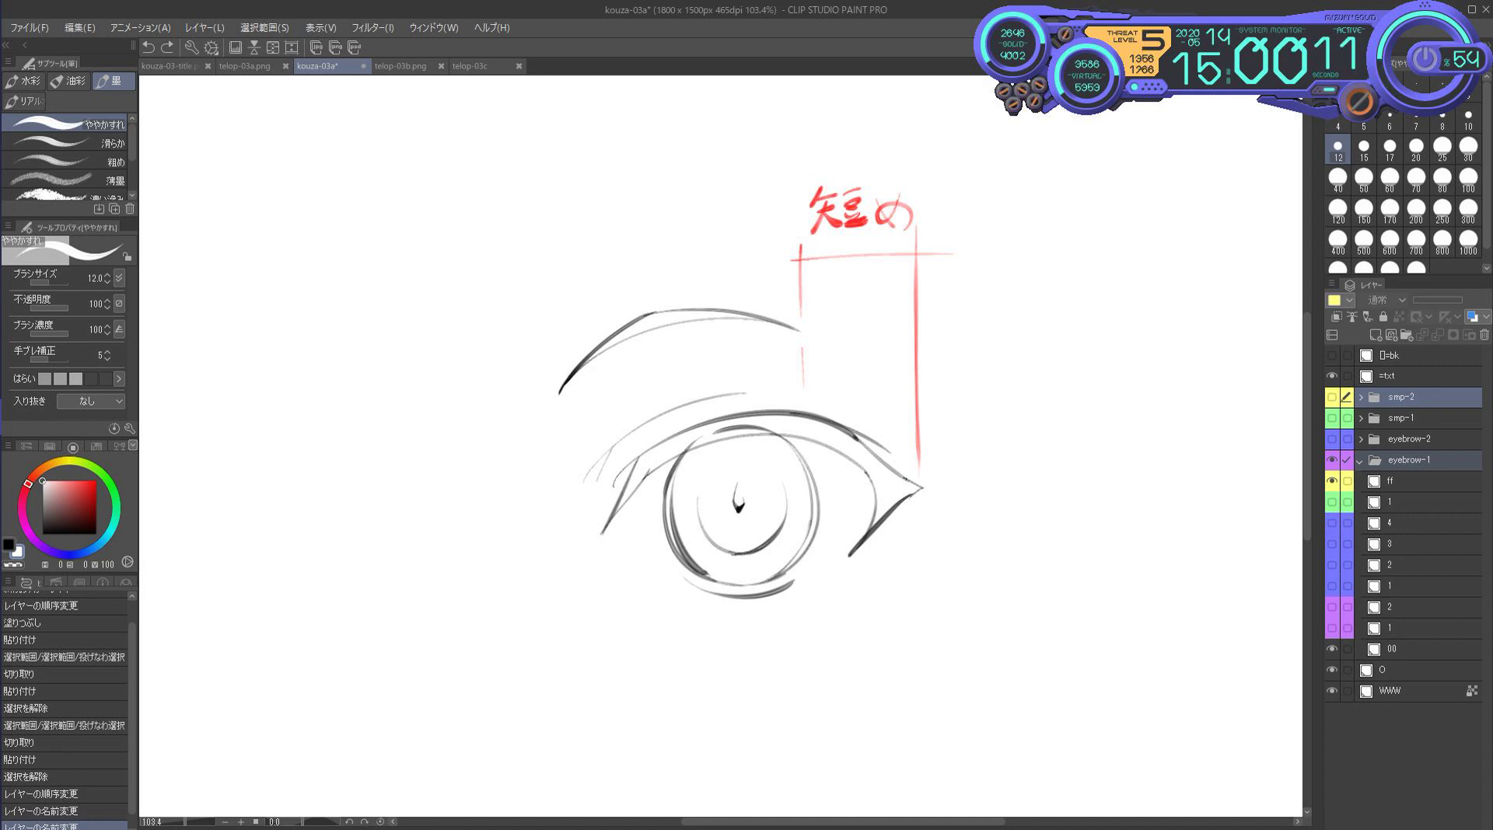
Collapse the eyebrow-1 folder, then make the eyebrow-2 folder visible and expand it
click(1359, 460)
click(1331, 438)
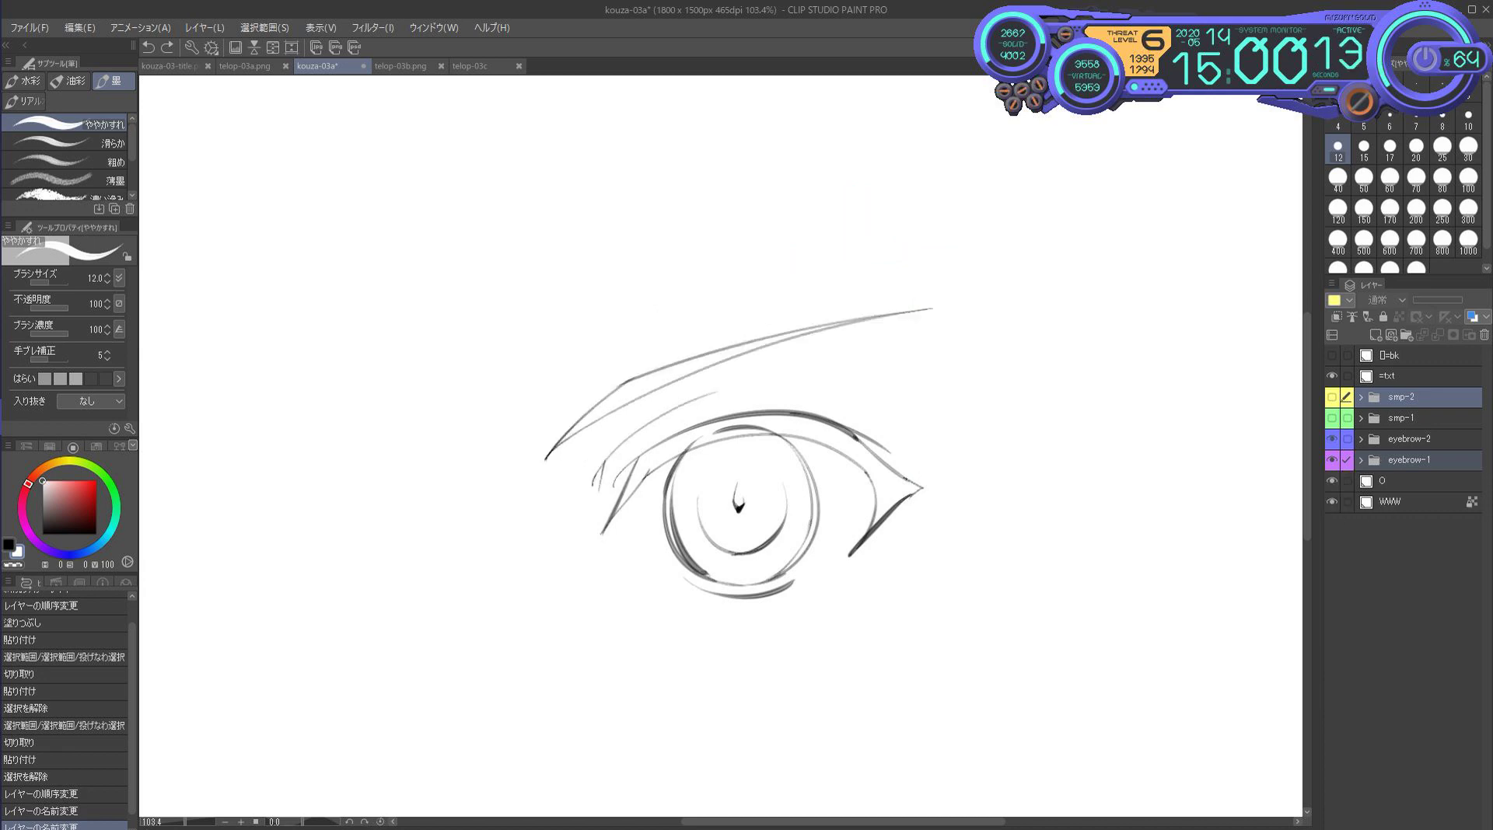
click(1360, 439)
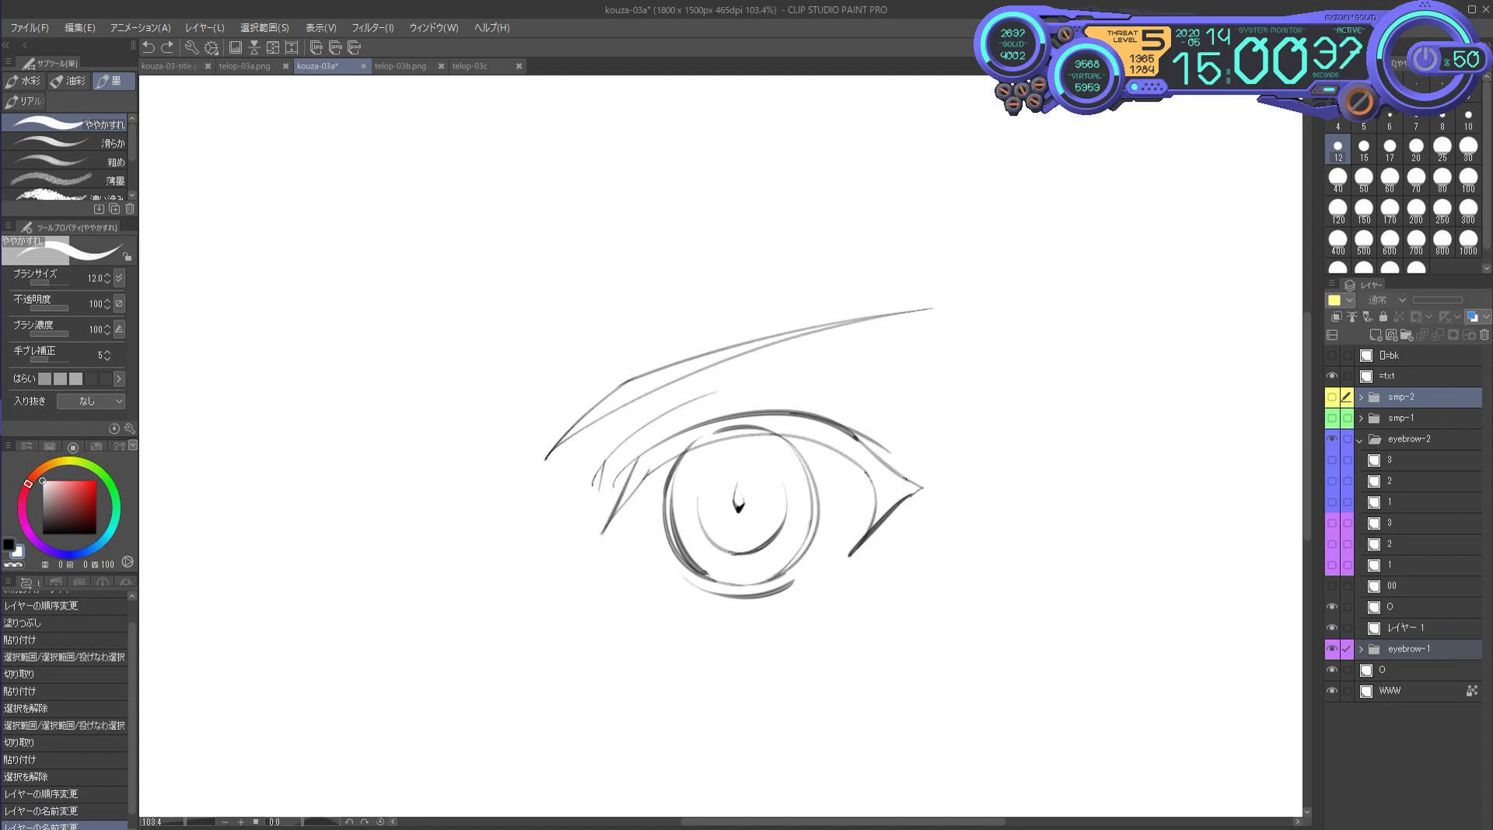
Show purple layer 2 of eyebrow-2 with the steeply angled eyebrow, then switch to purple layer 3
click(1330, 543)
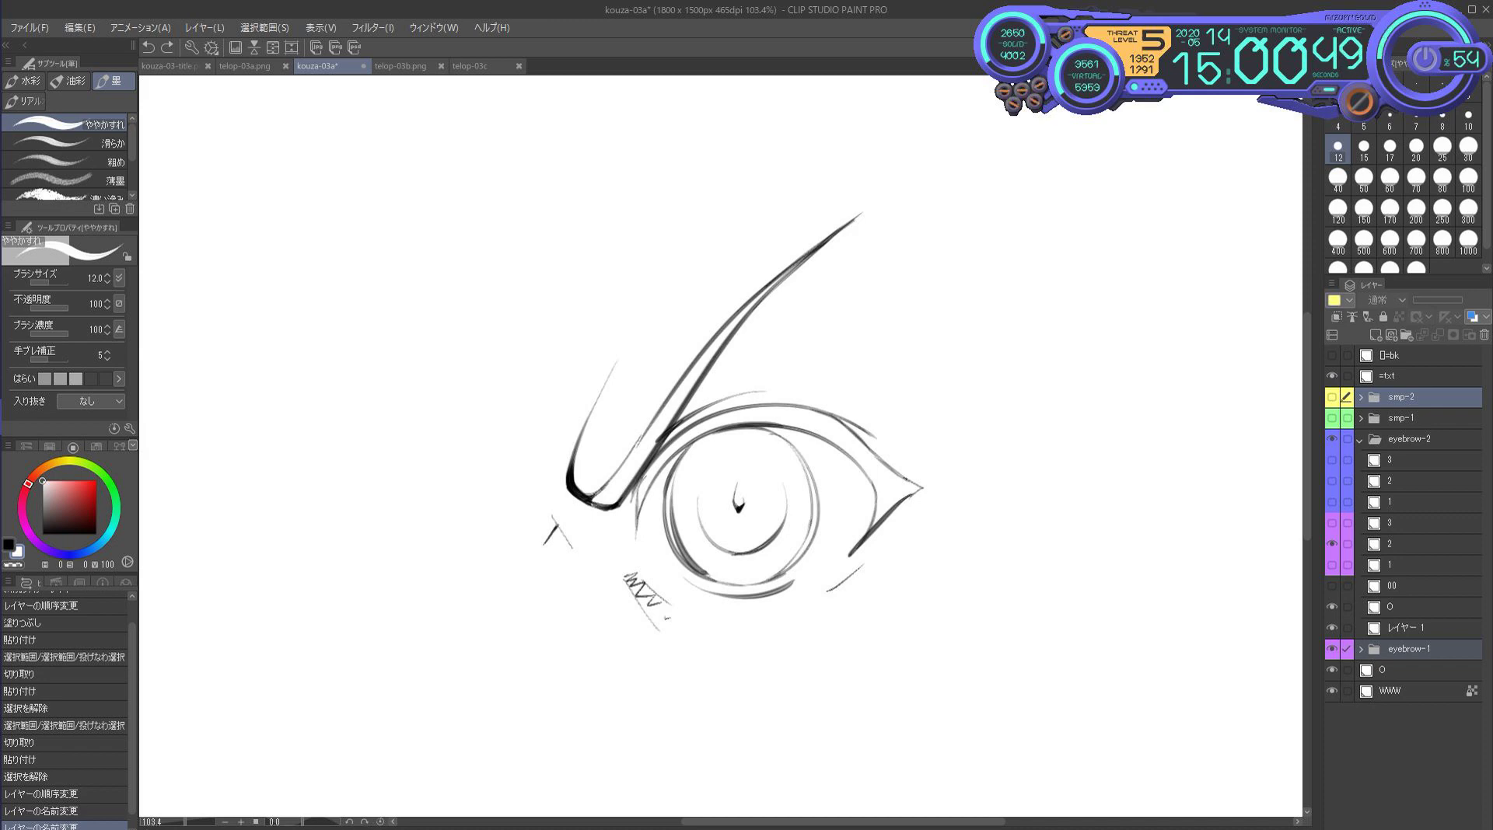
click(1331, 543)
click(1330, 523)
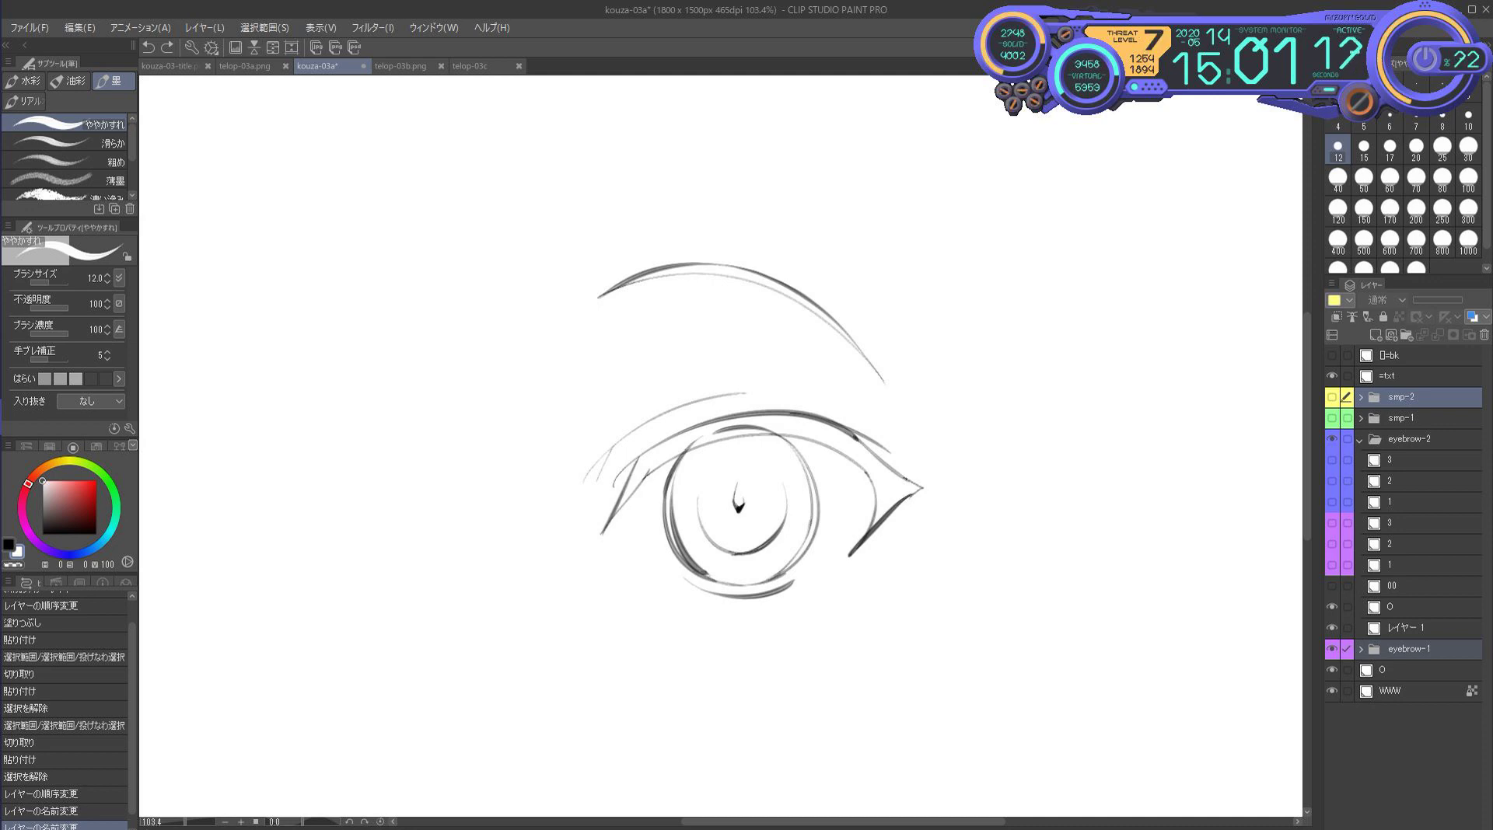
Step through the arched eyebrow expressions on blue layers 1, 2 and 3 of the eyebrow-2 folder
click(1332, 502)
click(1332, 480)
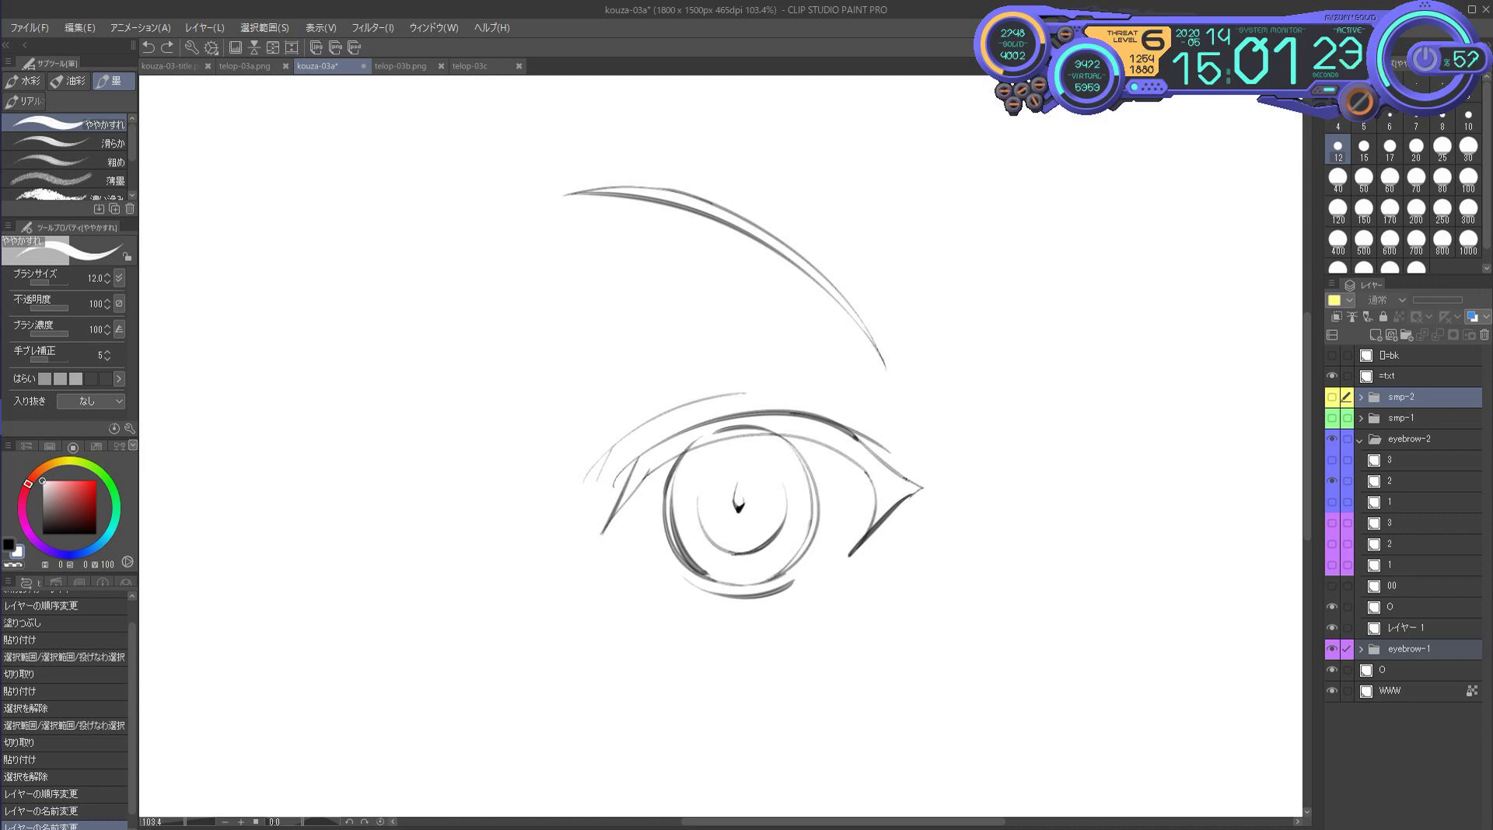
click(1332, 481)
click(1332, 459)
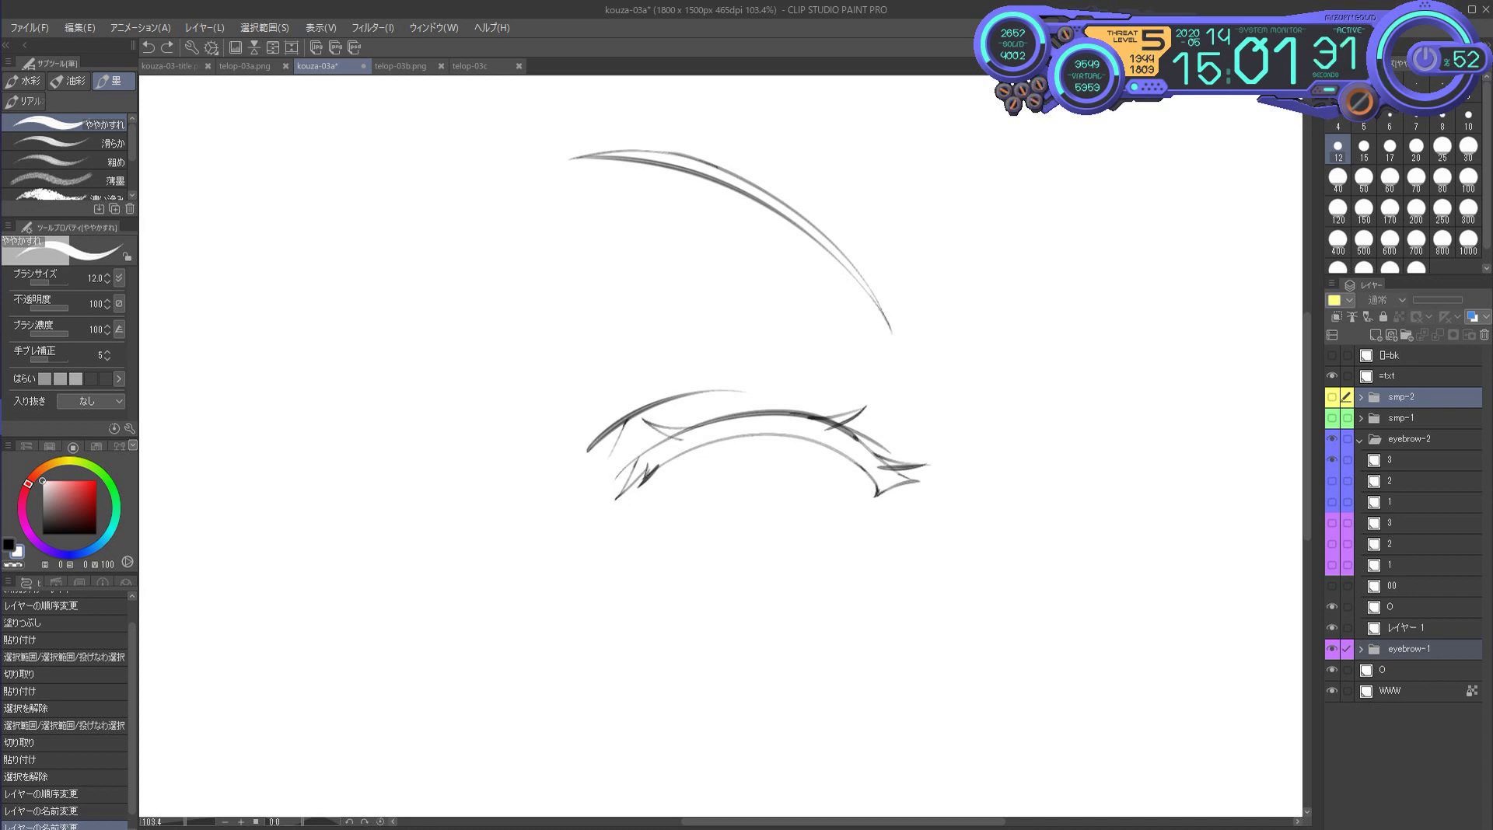
Collapse and hide the eyebrow-2 folder, then show and expand the smp-1 comparison folder
click(1360, 439)
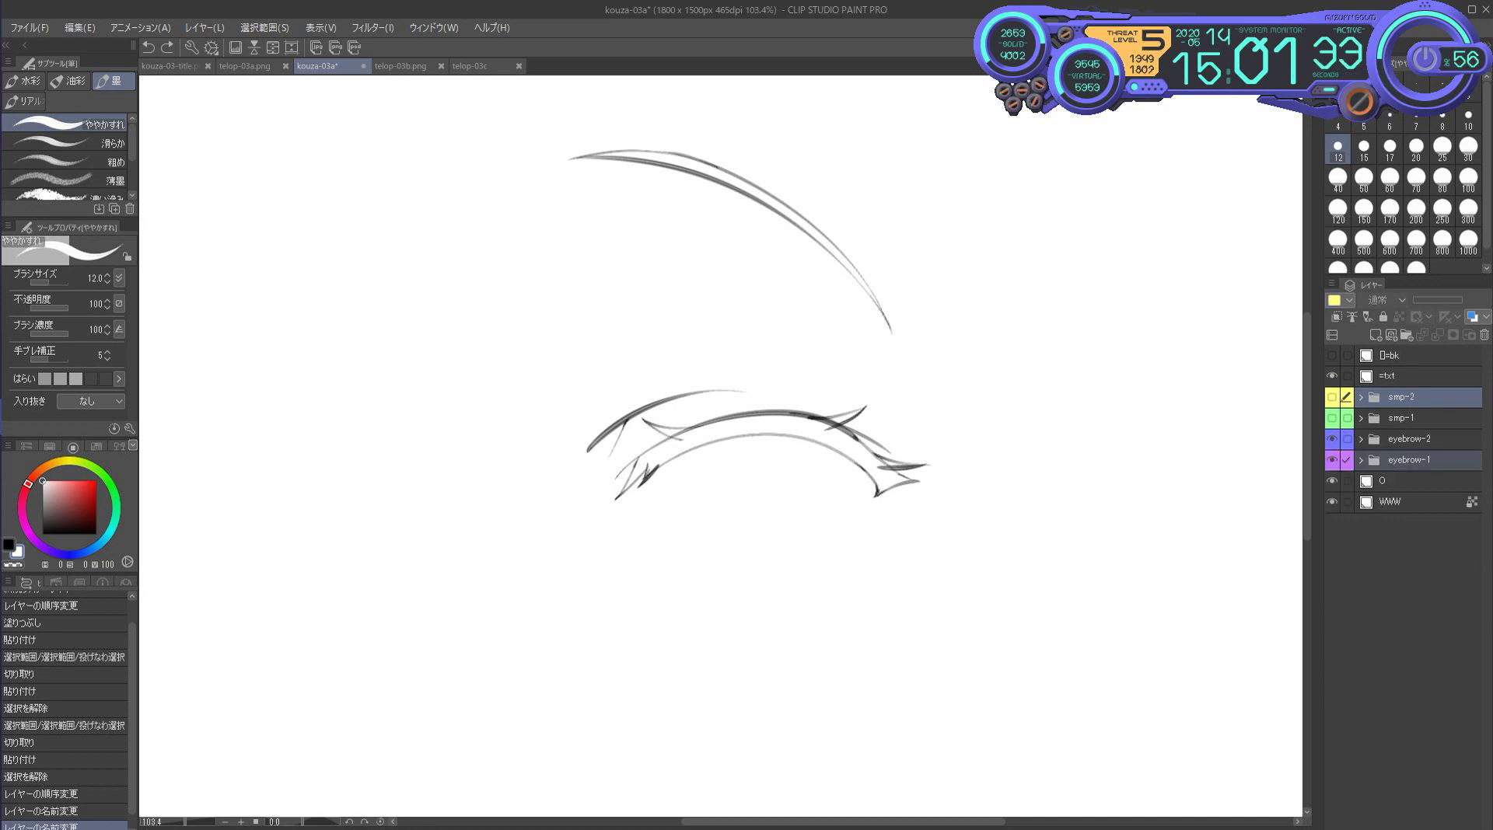
click(1331, 439)
click(1331, 419)
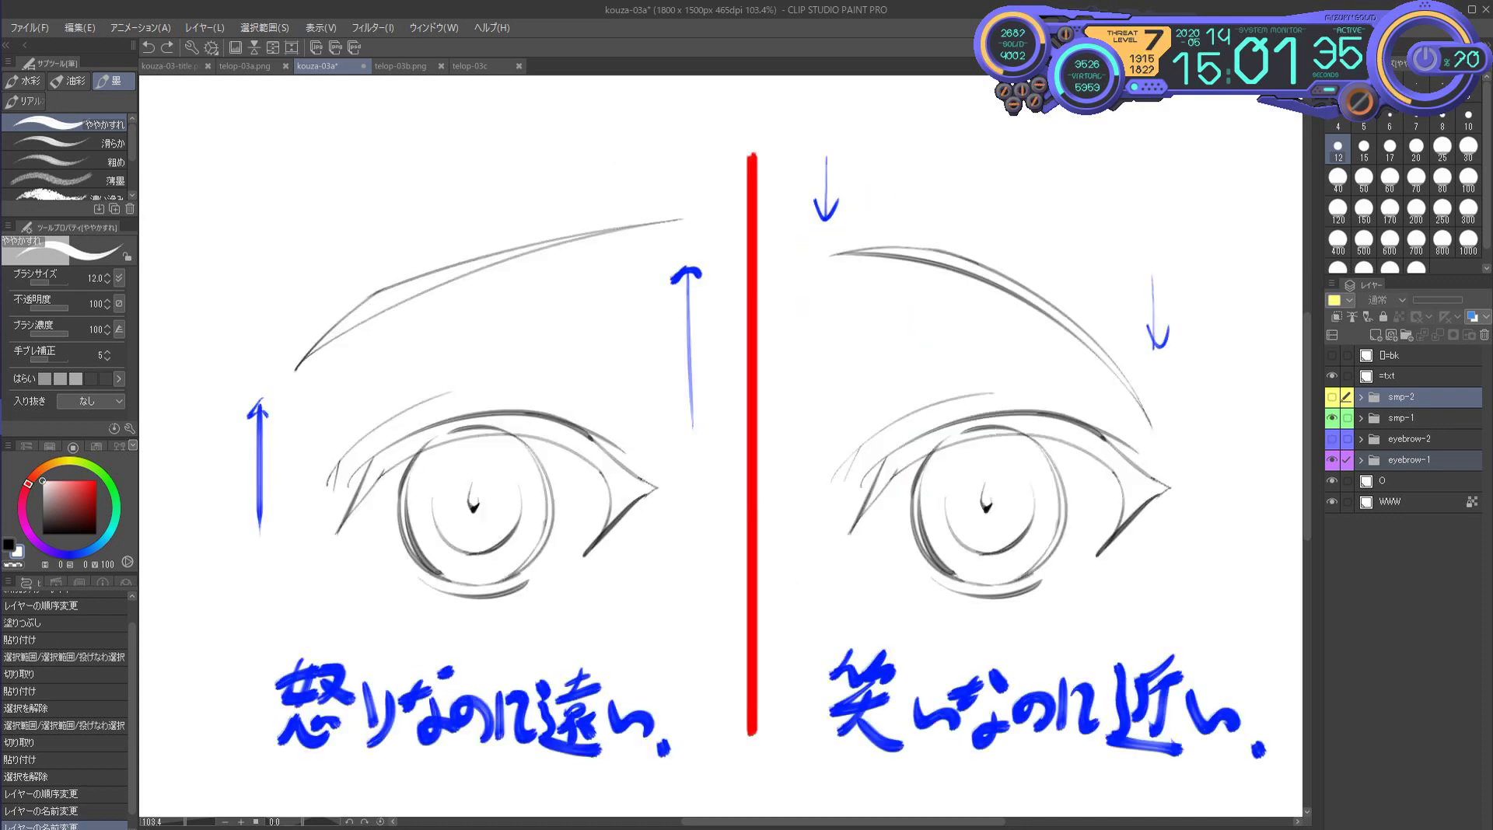
click(1360, 419)
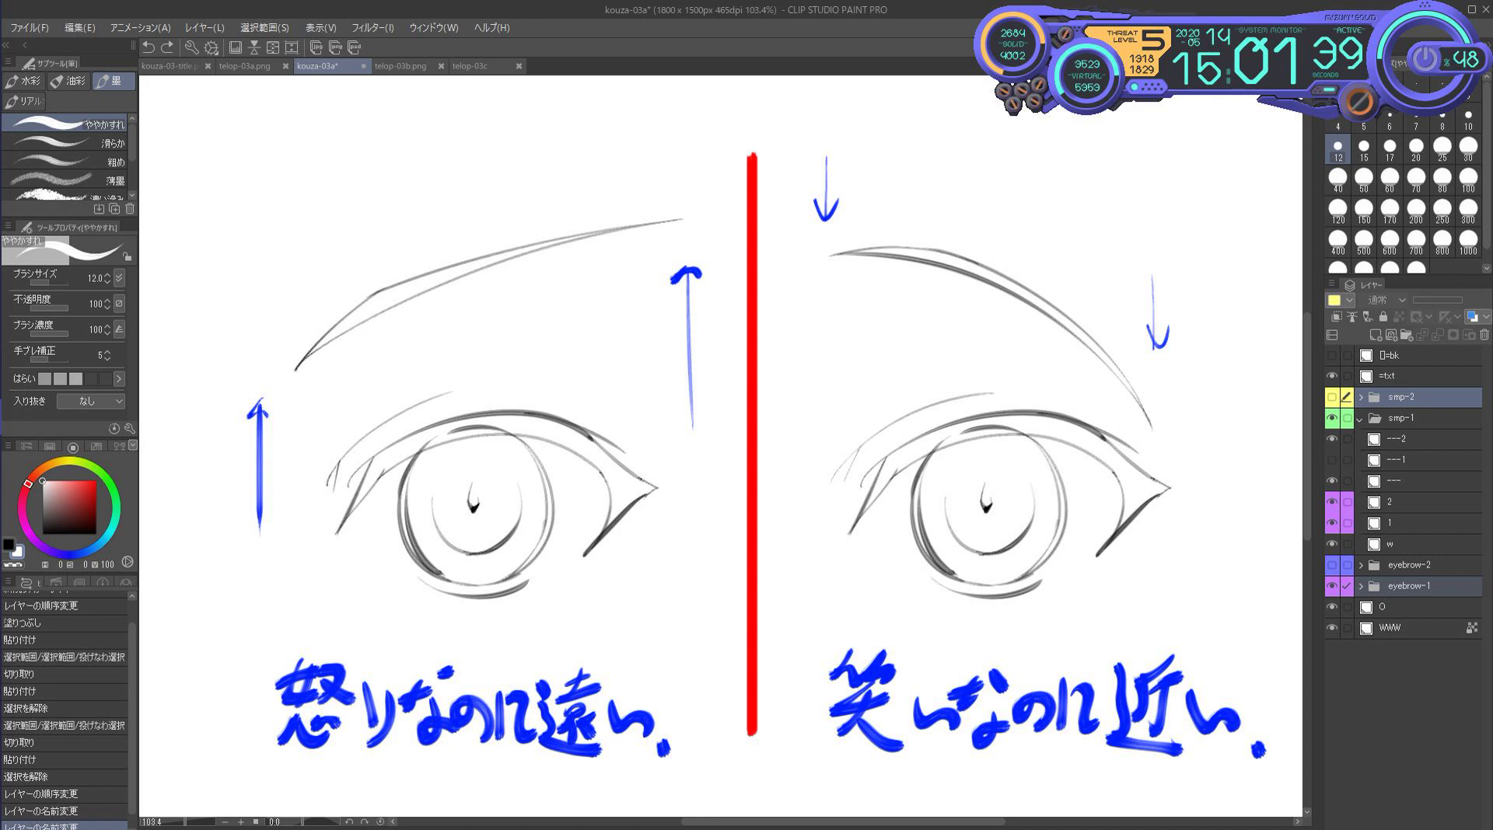
Toggle the blue annotation layers ---1 and ---2 in smp-1 off and back on to compare the two eyes
click(1332, 459)
click(1332, 459)
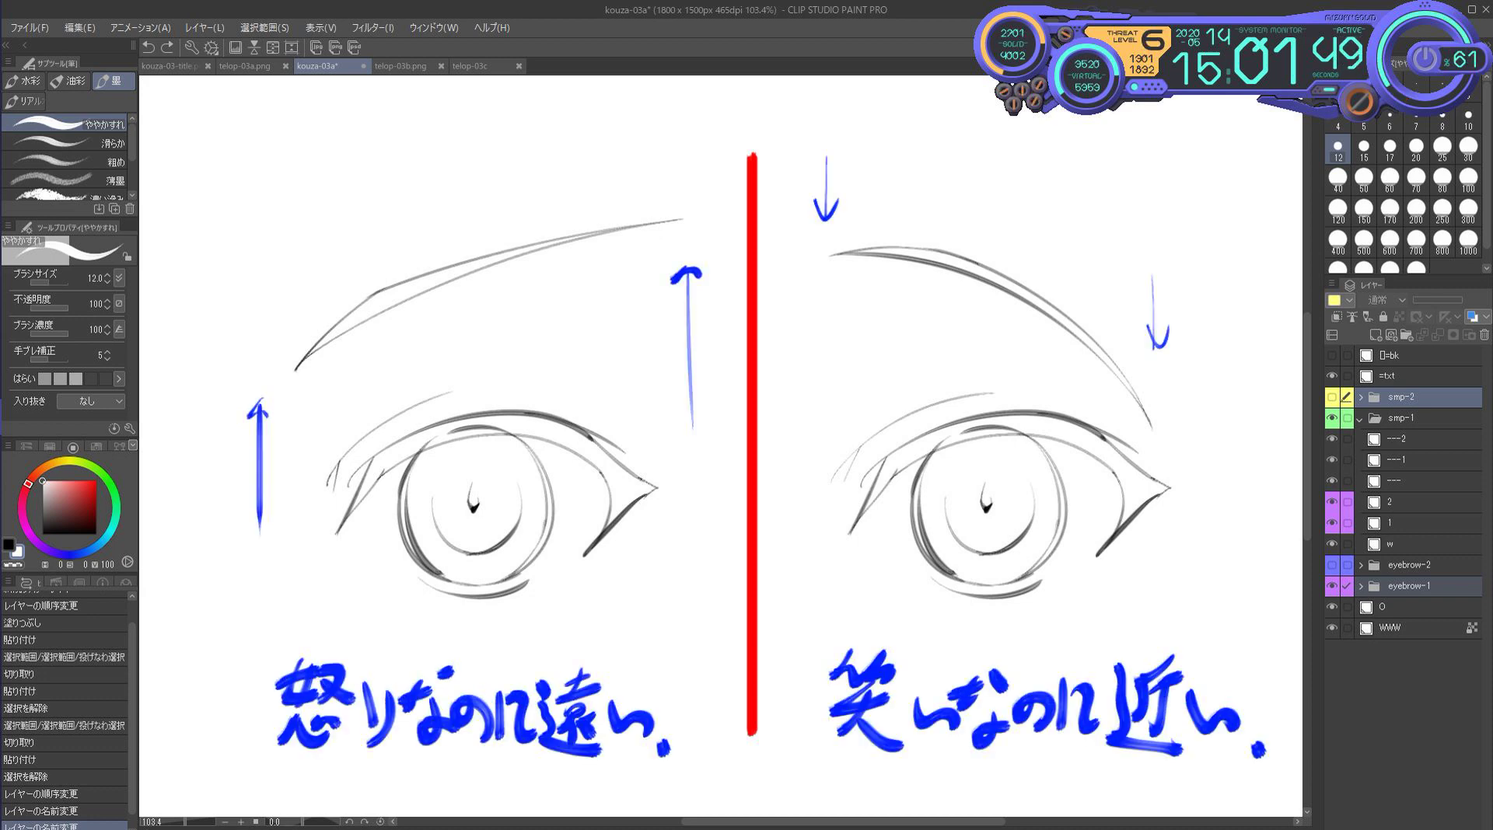
click(1332, 438)
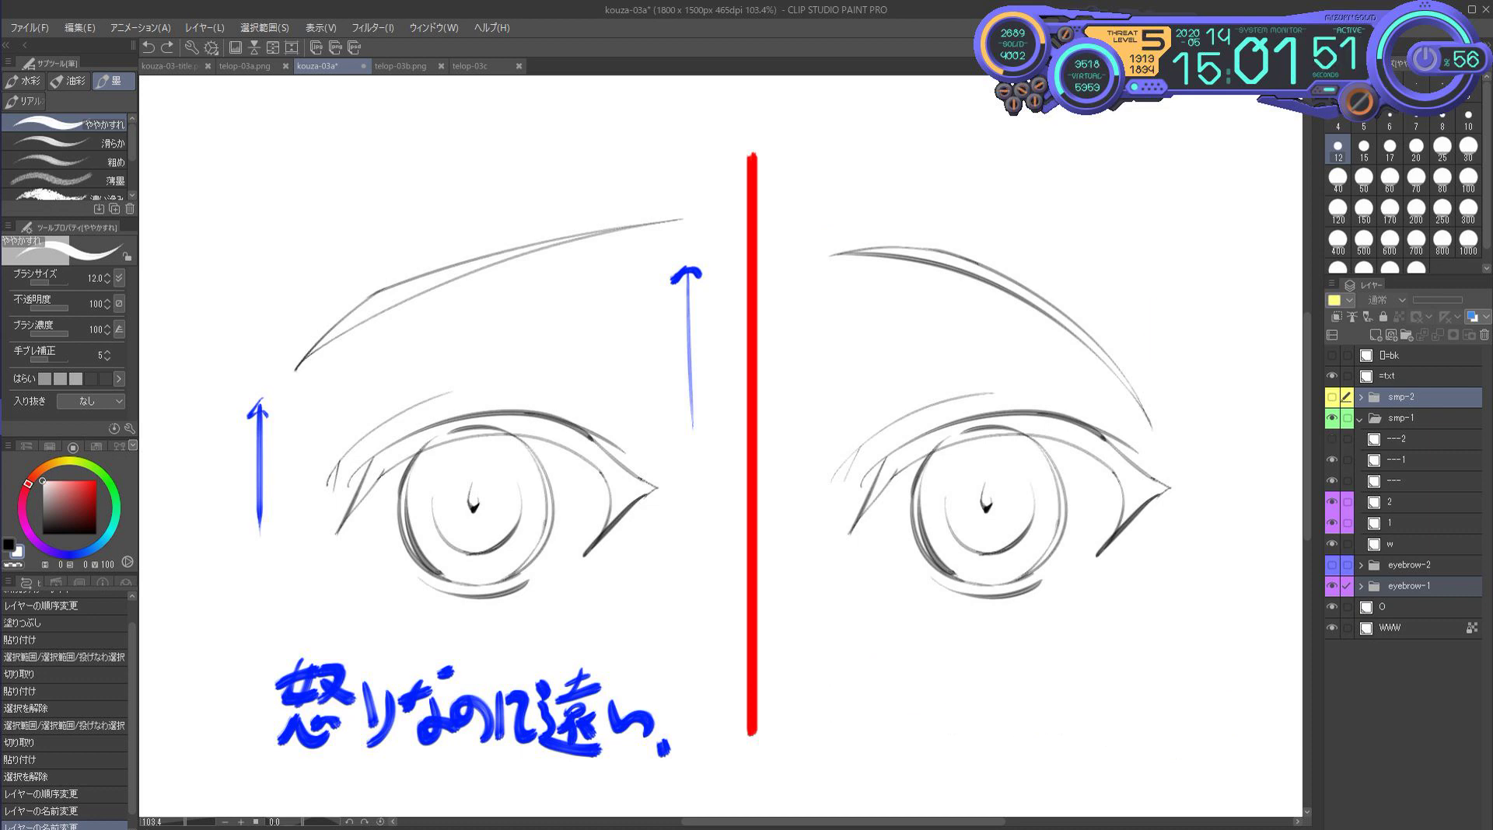
click(1332, 438)
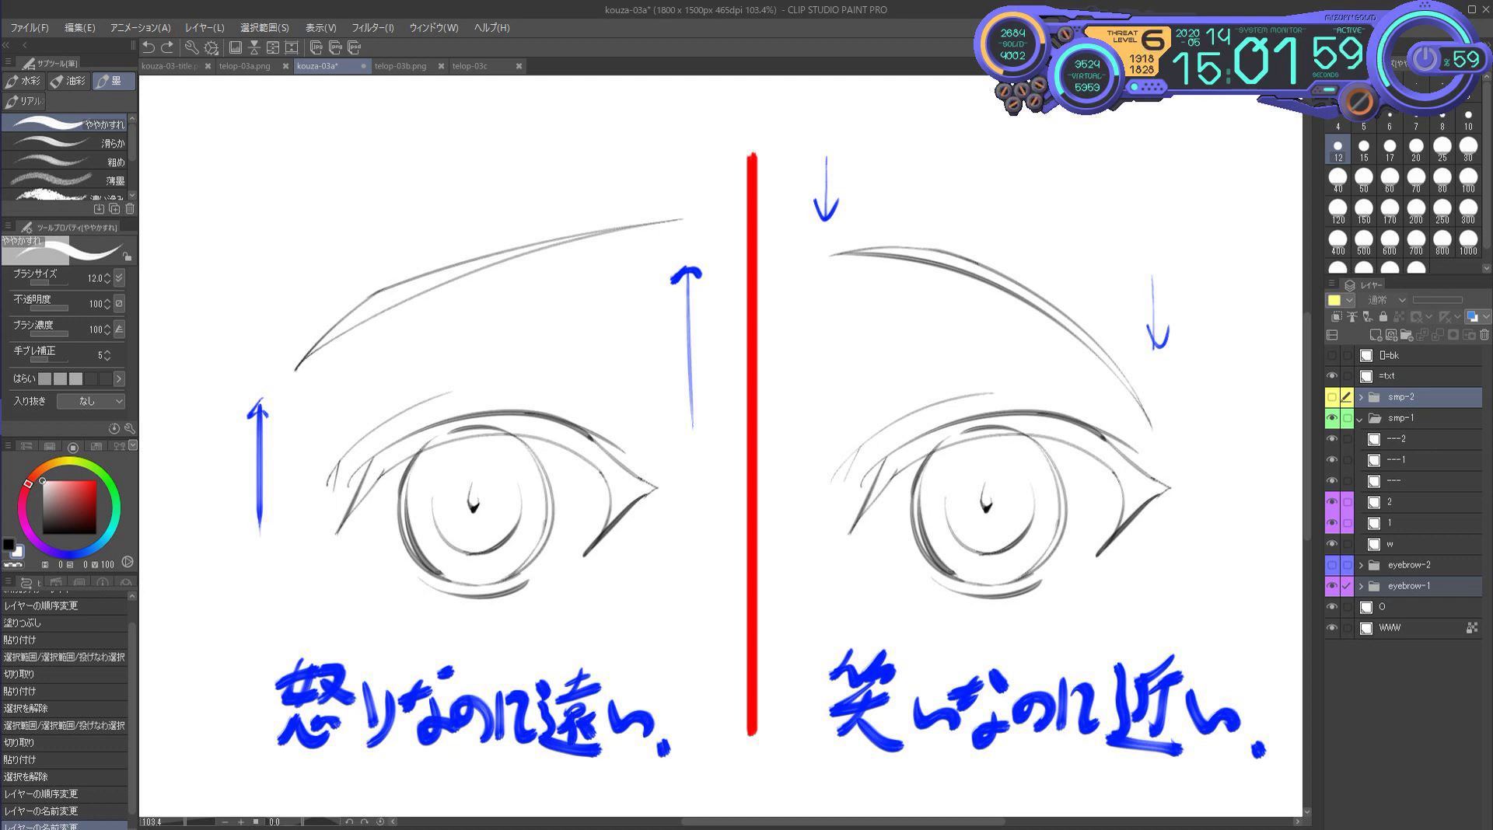
Show the smp-2 folder with the pair of eyes, collapse smp-1, and expand smp-2
click(1332, 398)
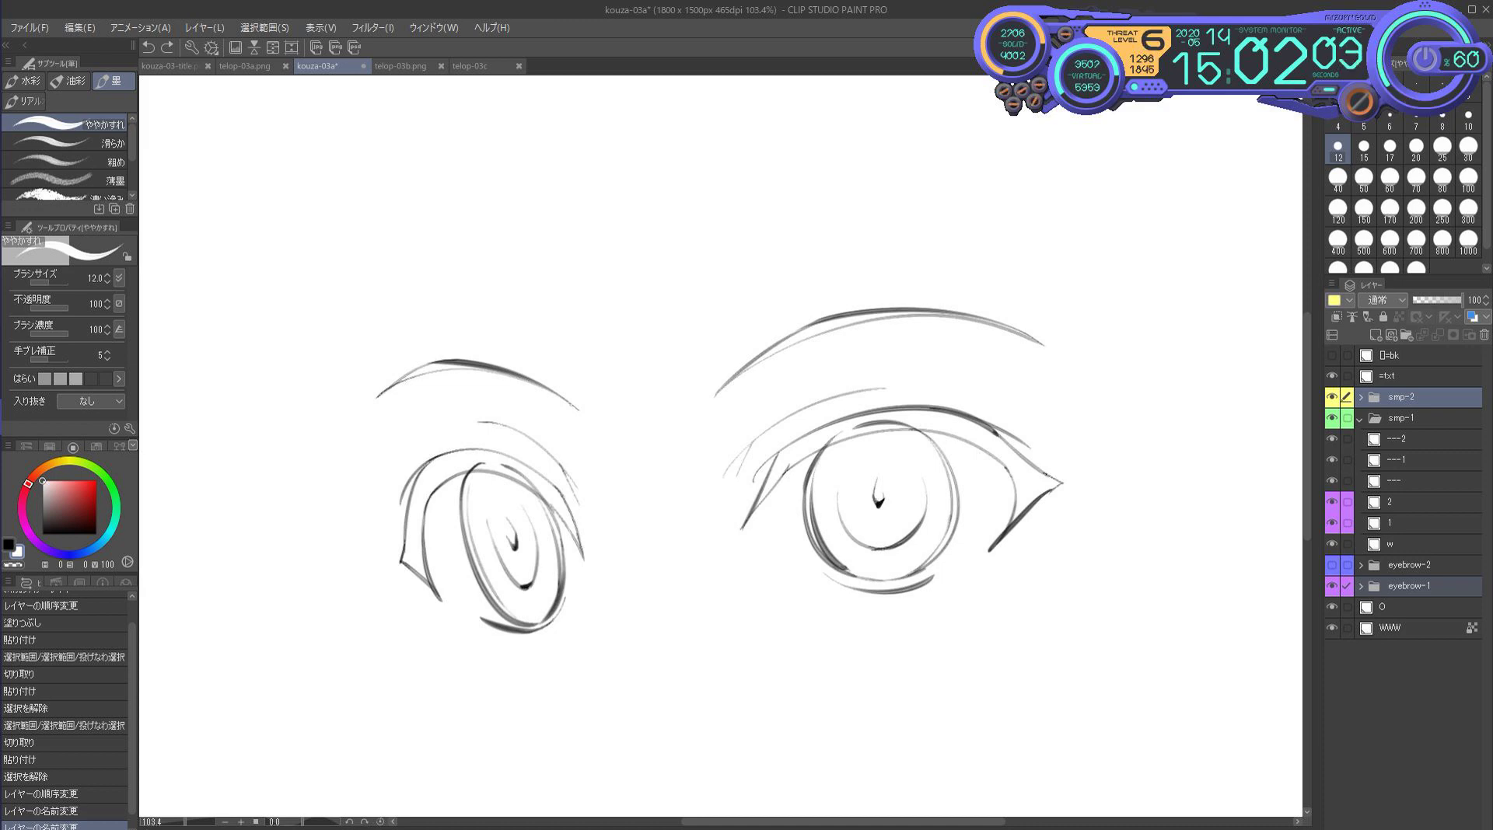
click(1359, 418)
click(1360, 397)
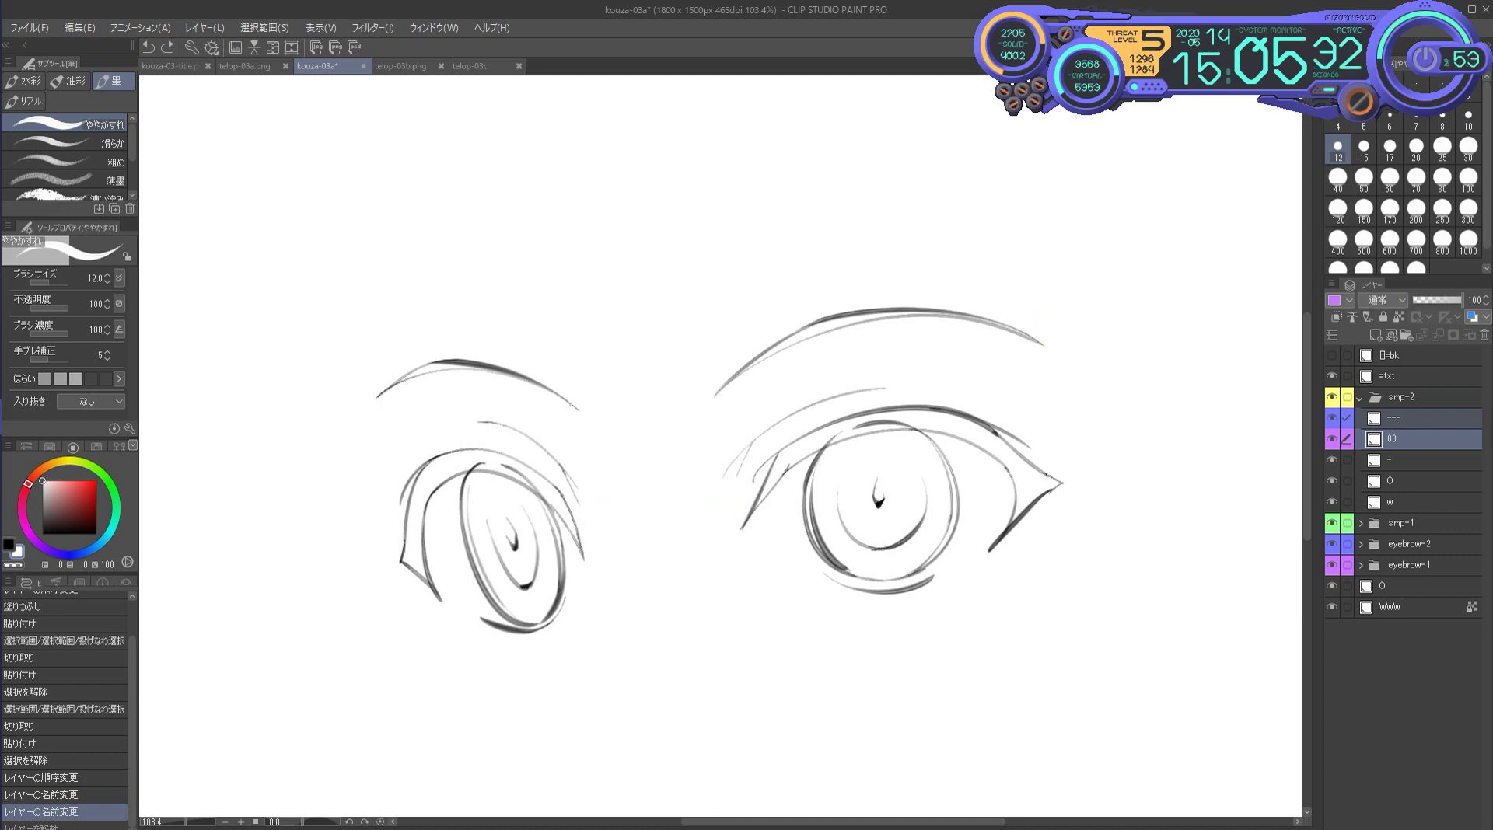
Hide the blue --- layer in smp-2 and try moving both eyebrows sideways to the left, then undo the move
click(1331, 417)
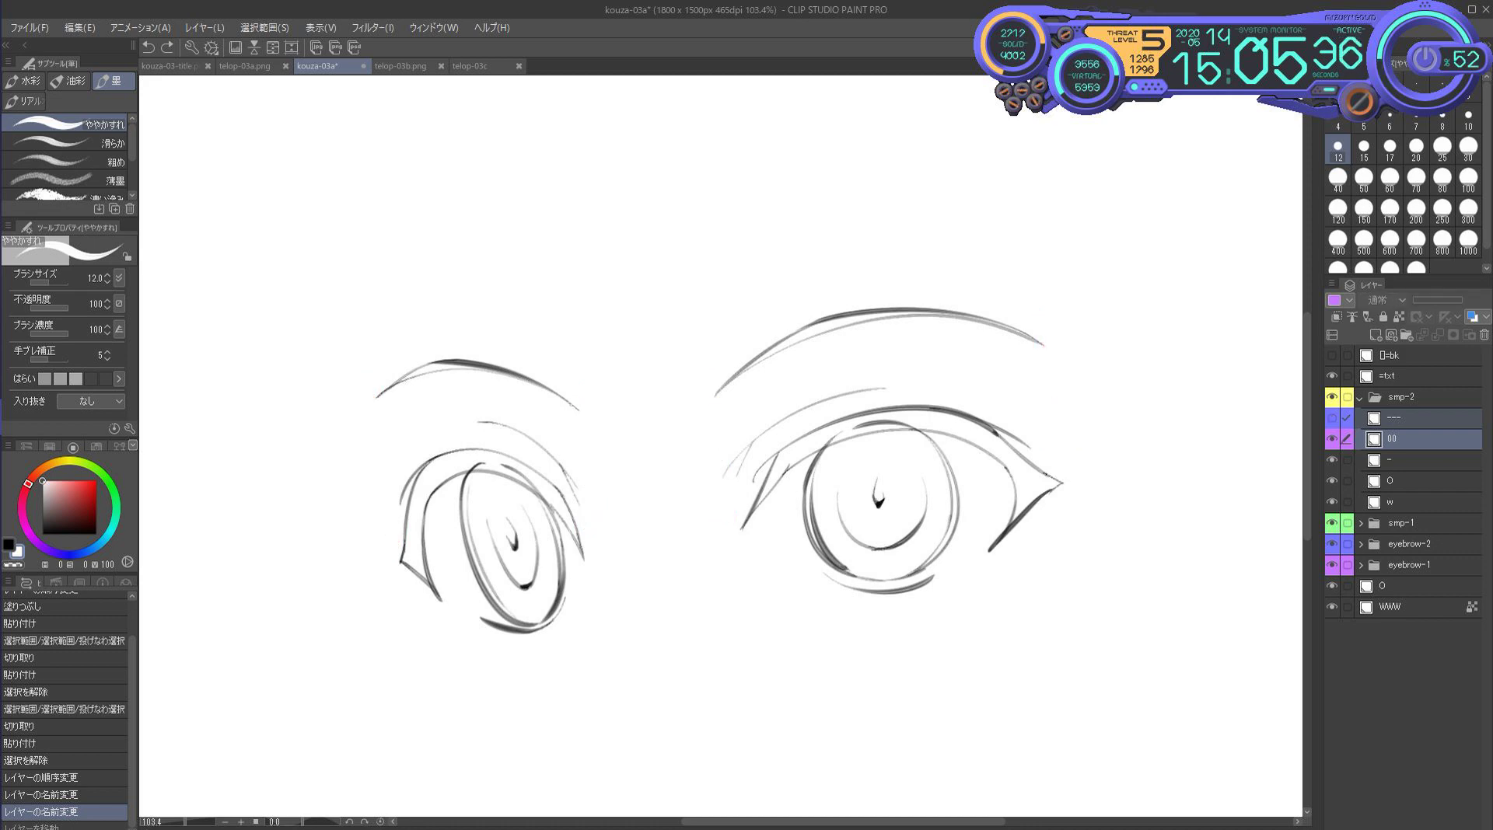
key(k)
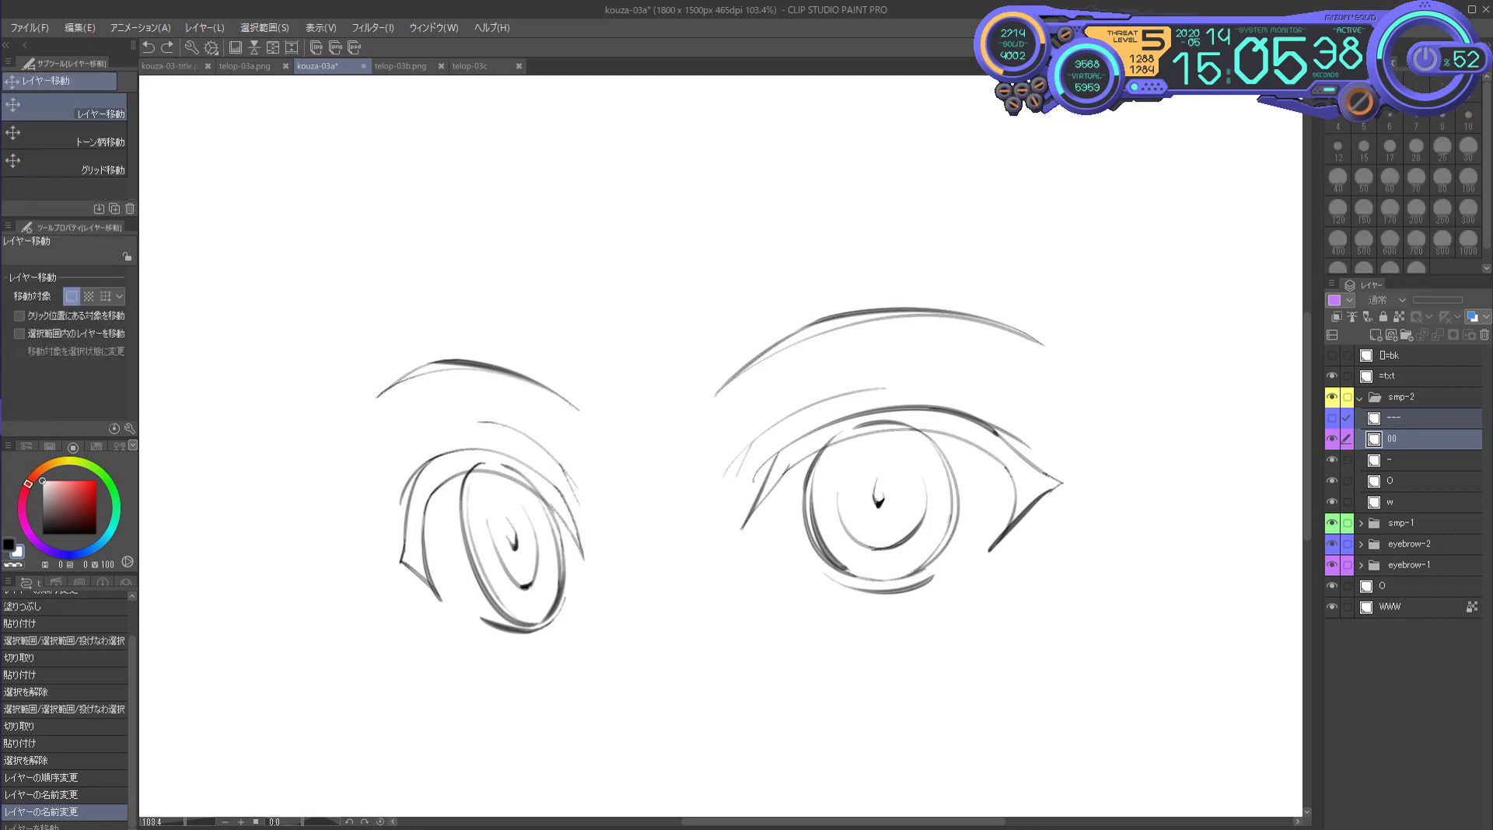
drag(515, 351, 475, 356)
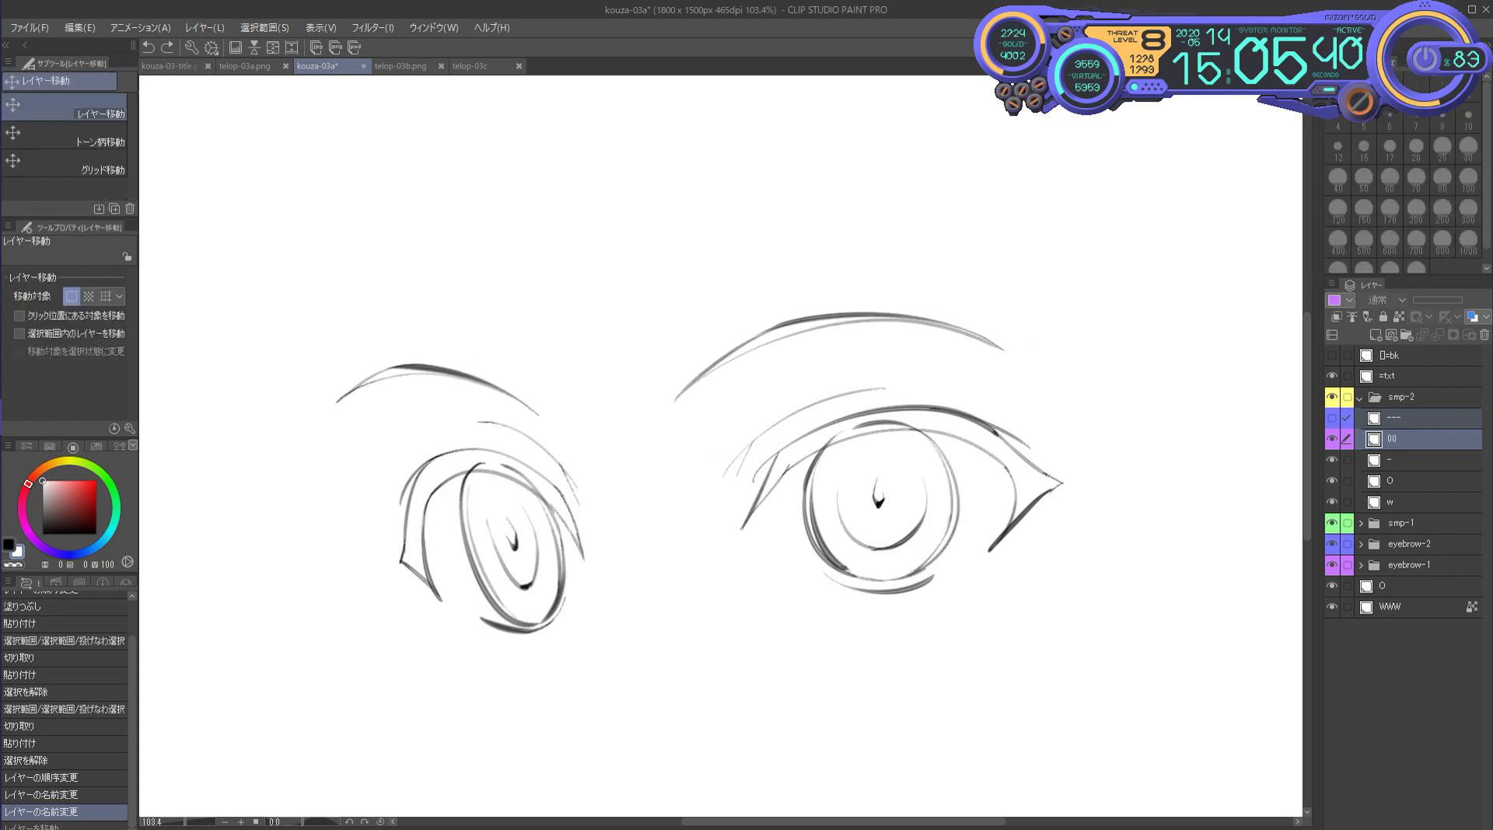
key(p)
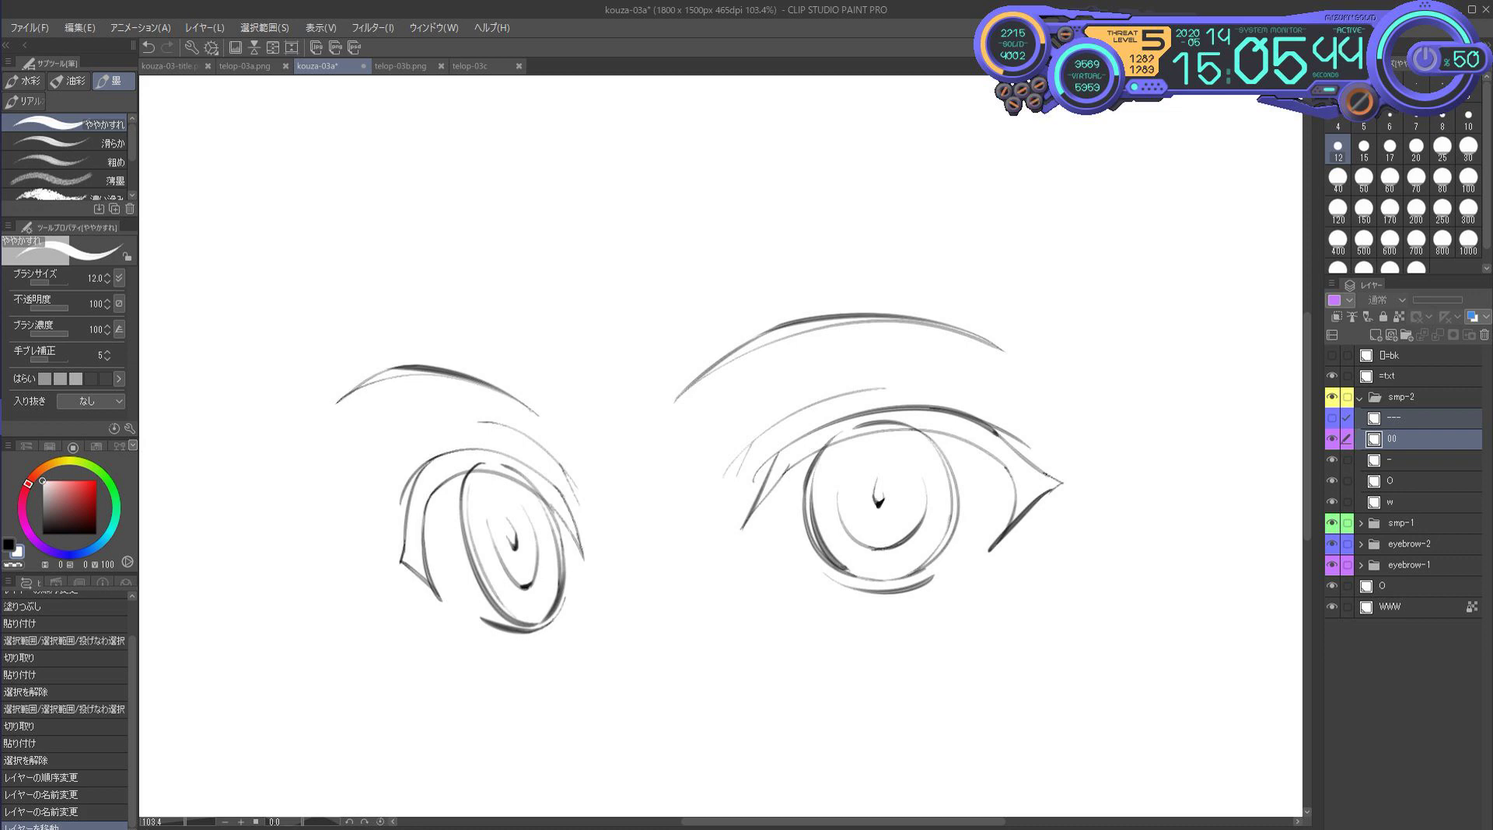
key(ctrl+z)
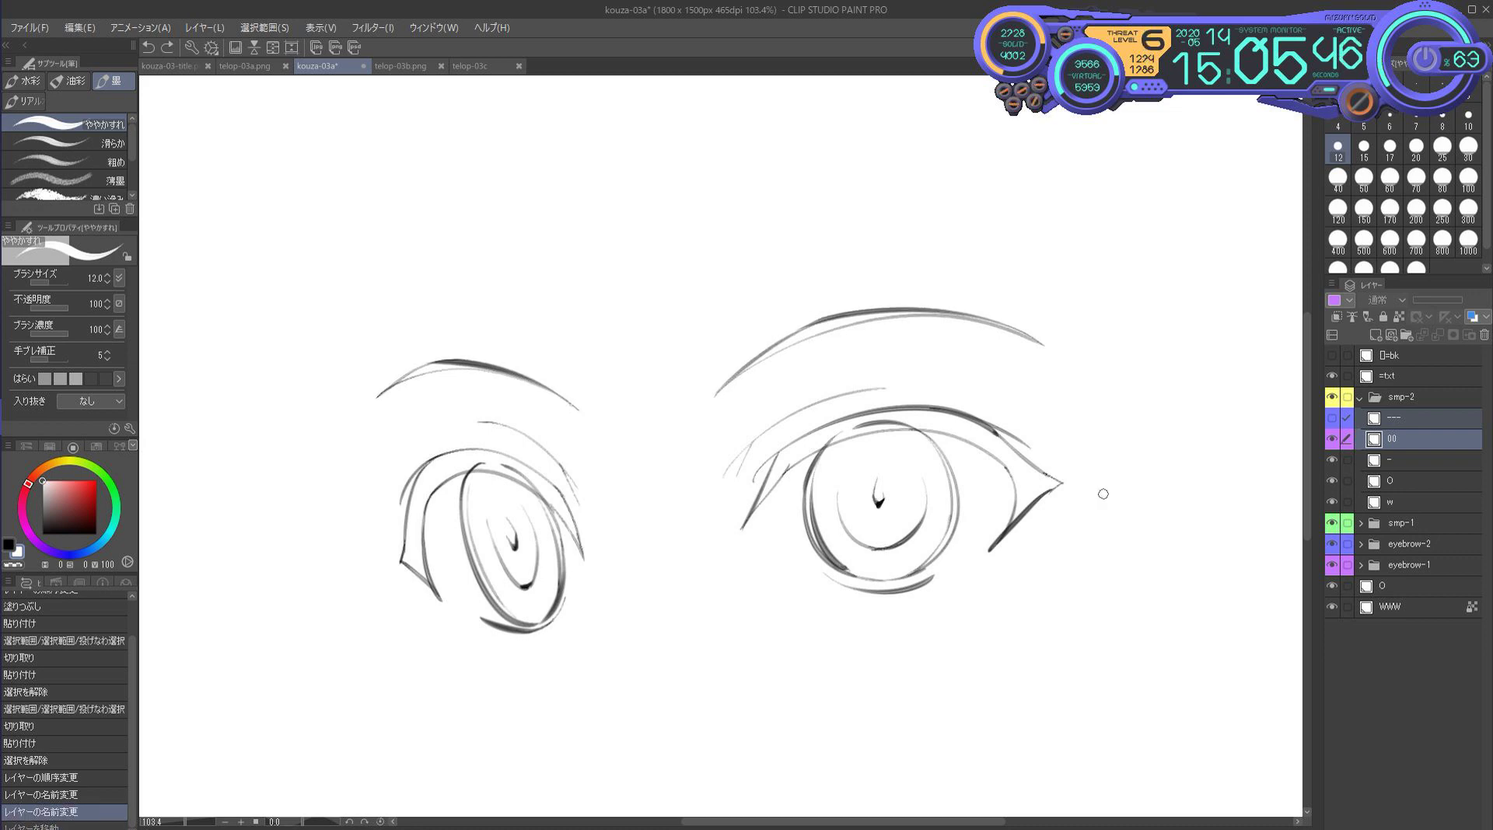
Try moving both eyebrows left and slightly down with the Move layer tool, then undo the move
key(k)
drag(1102, 494, 1061, 512)
key(p)
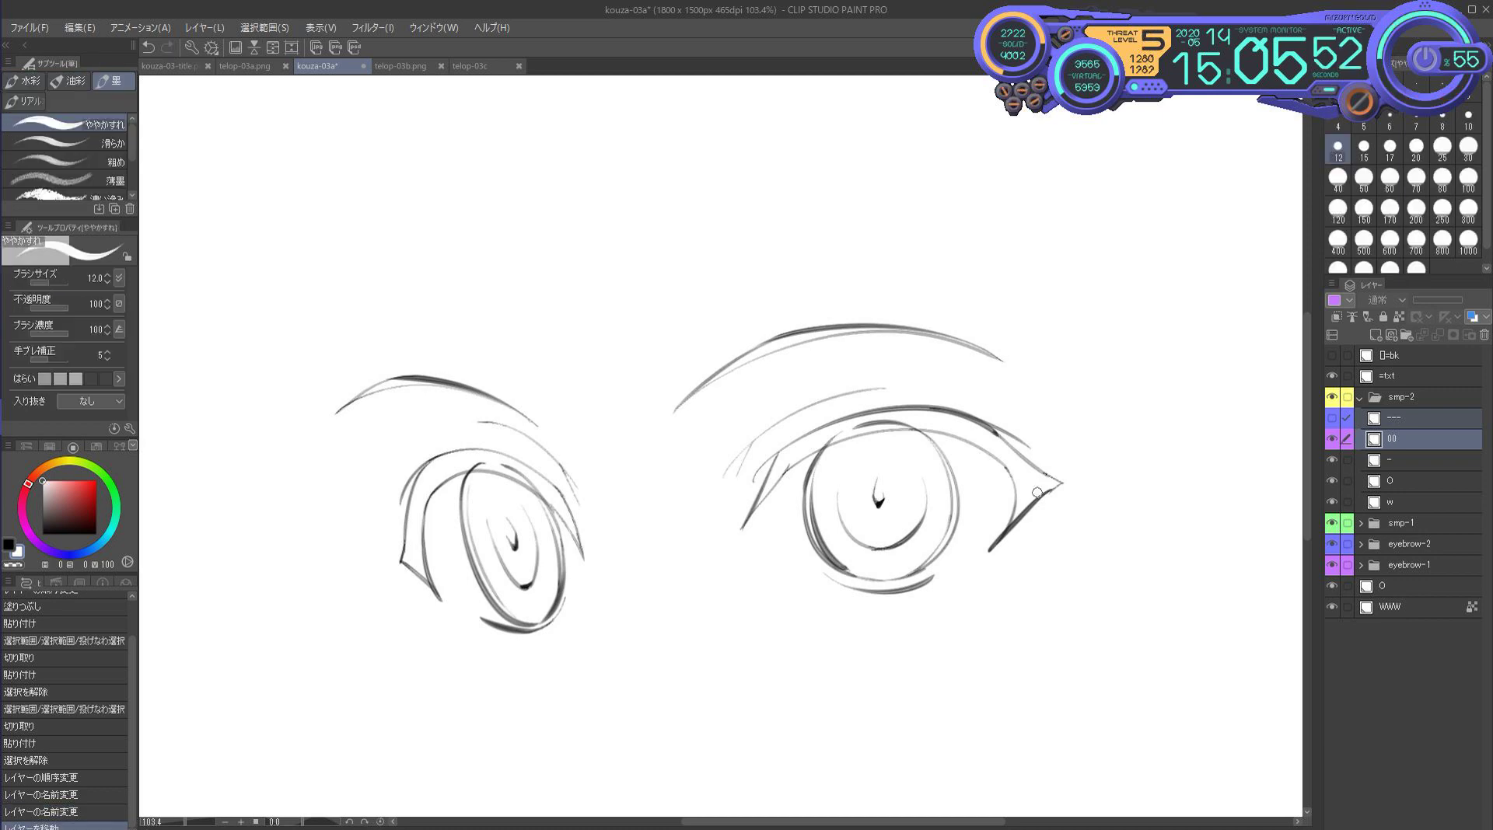
key(ctrl+z)
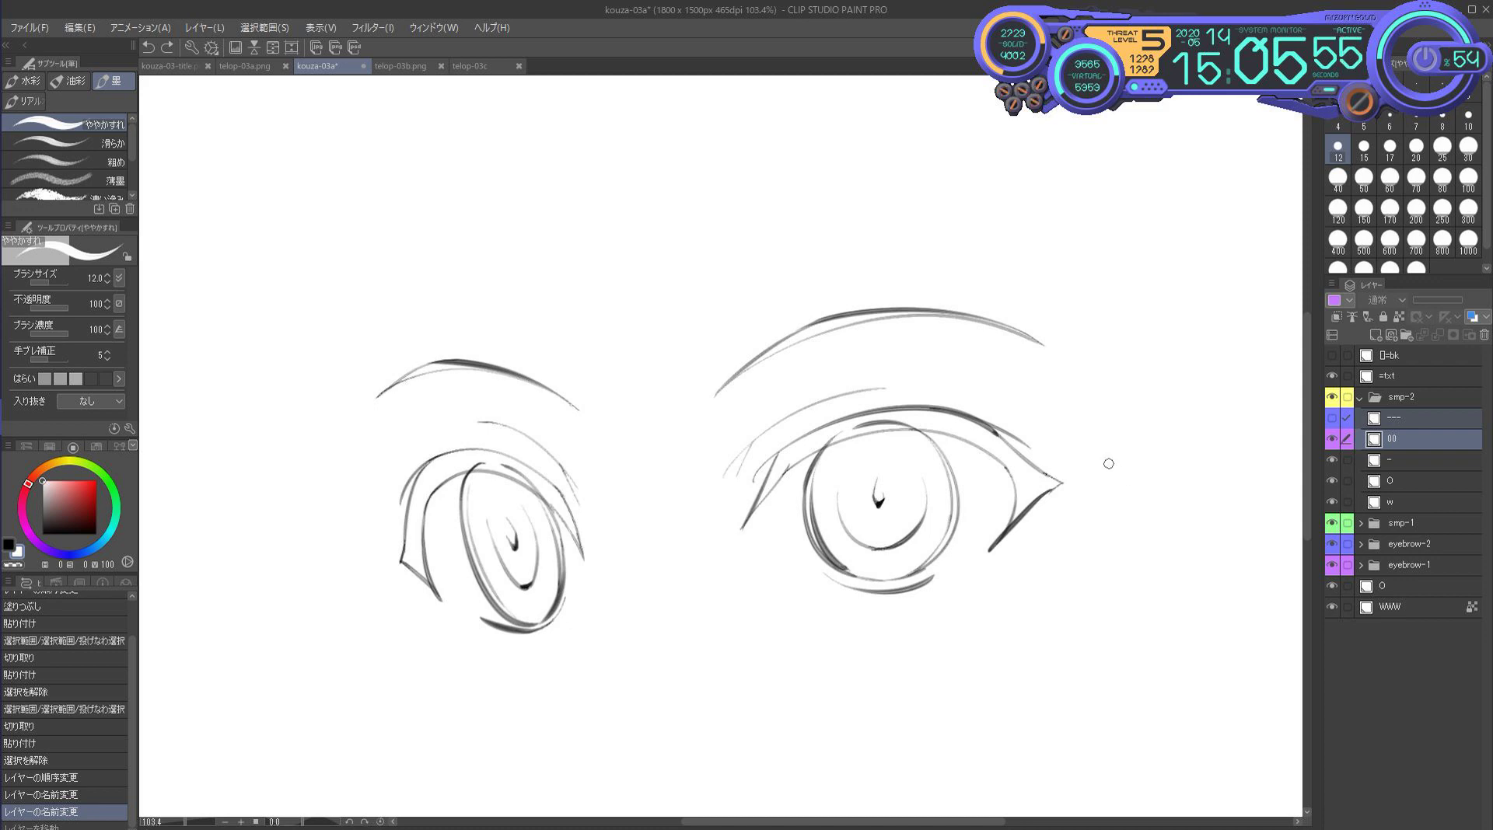
Move both eyebrows down and to the left, closer to the eyes, and return to the ink brush
key(k)
drag(1108, 463, 1075, 490)
key(p)
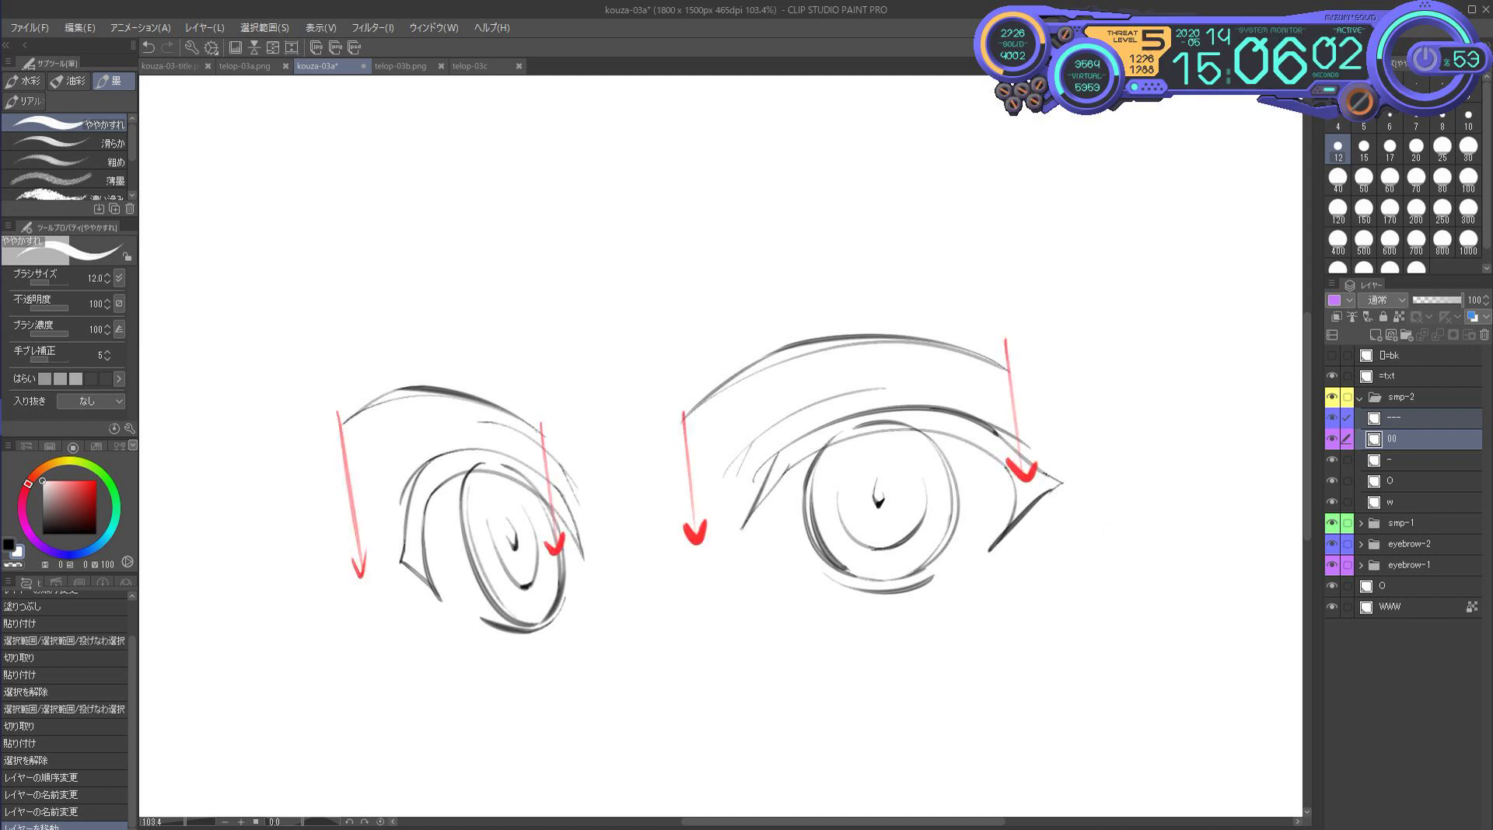
Undo the last move, shift both eyebrows and their red arrows down and to the left again, and return to the ink brush
key(ctrl+z)
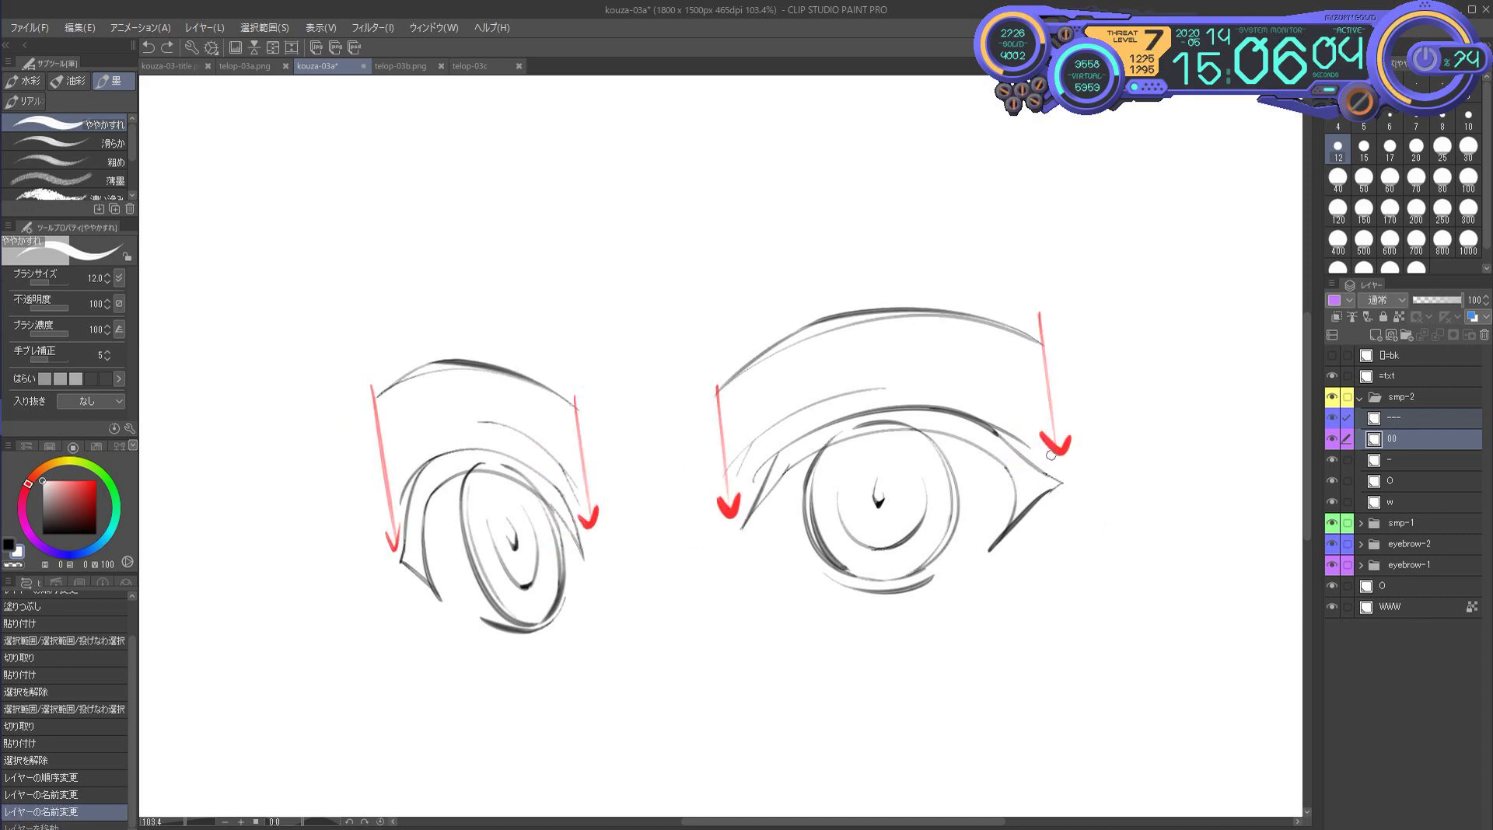
key(k)
drag(1050, 455, 1017, 475)
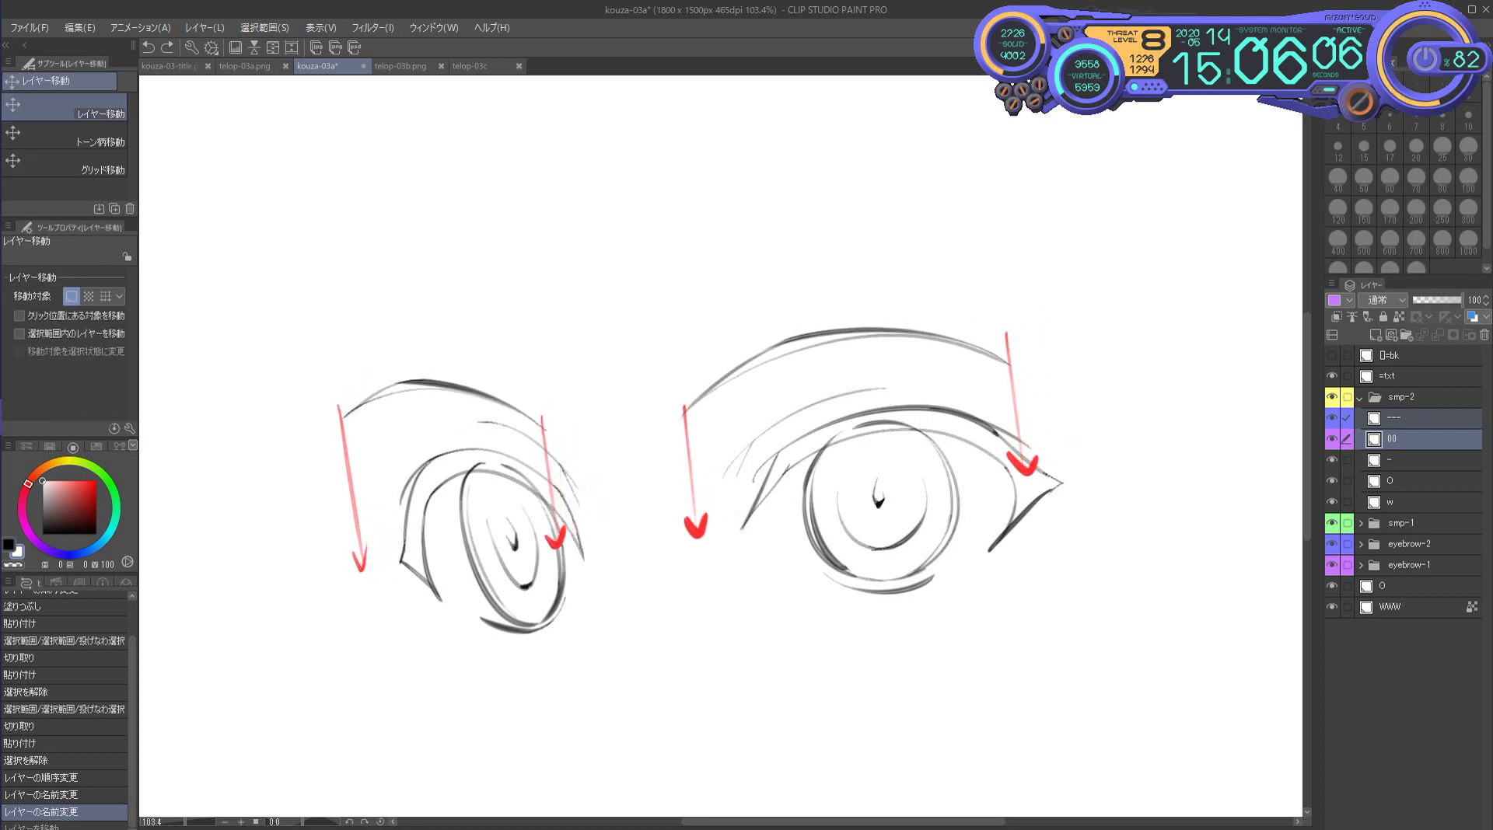
key(p)
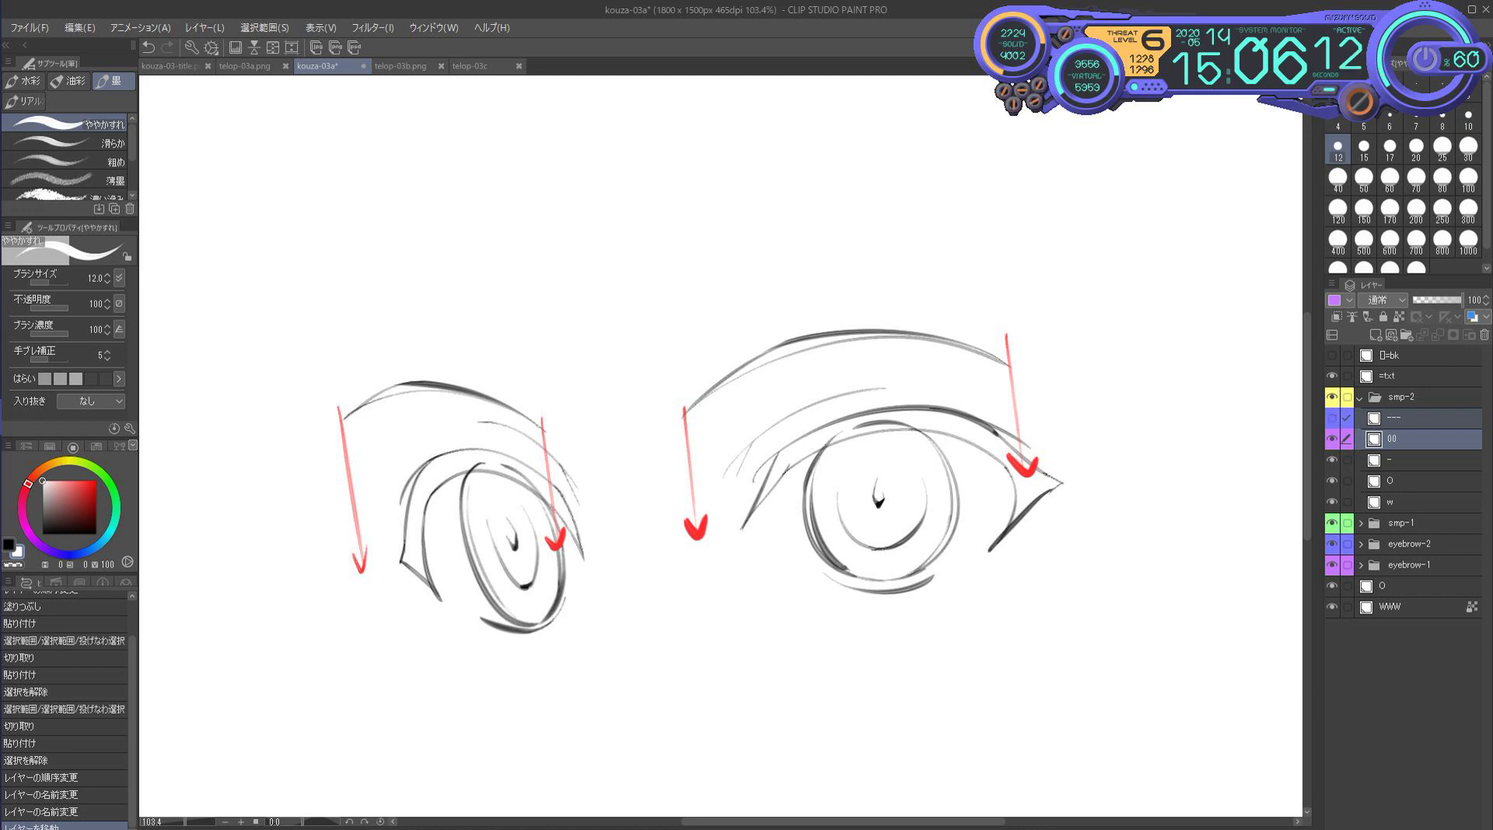
Hide the red arrows on the --- layer in smp-2, leaving only the lowered eyebrows and eyes showing
key(ctrl+z)
key(ctrl+z)
key(ctrl+z)
key(ctrl+z)
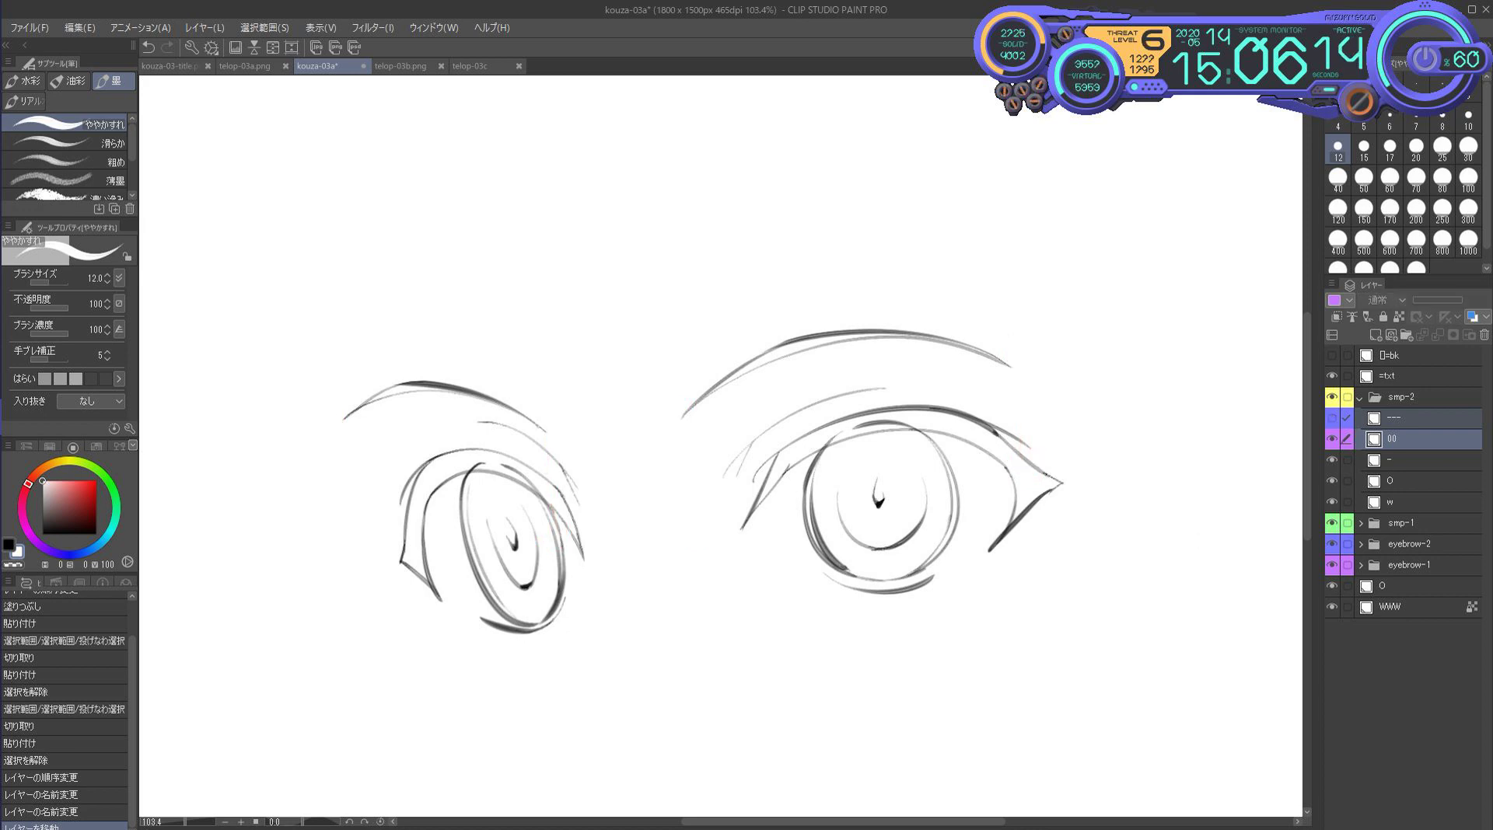
Show the next-lesson preview in telop-03b.png, followed by the full lesson list in telop-03c
key(ctrl+Tab)
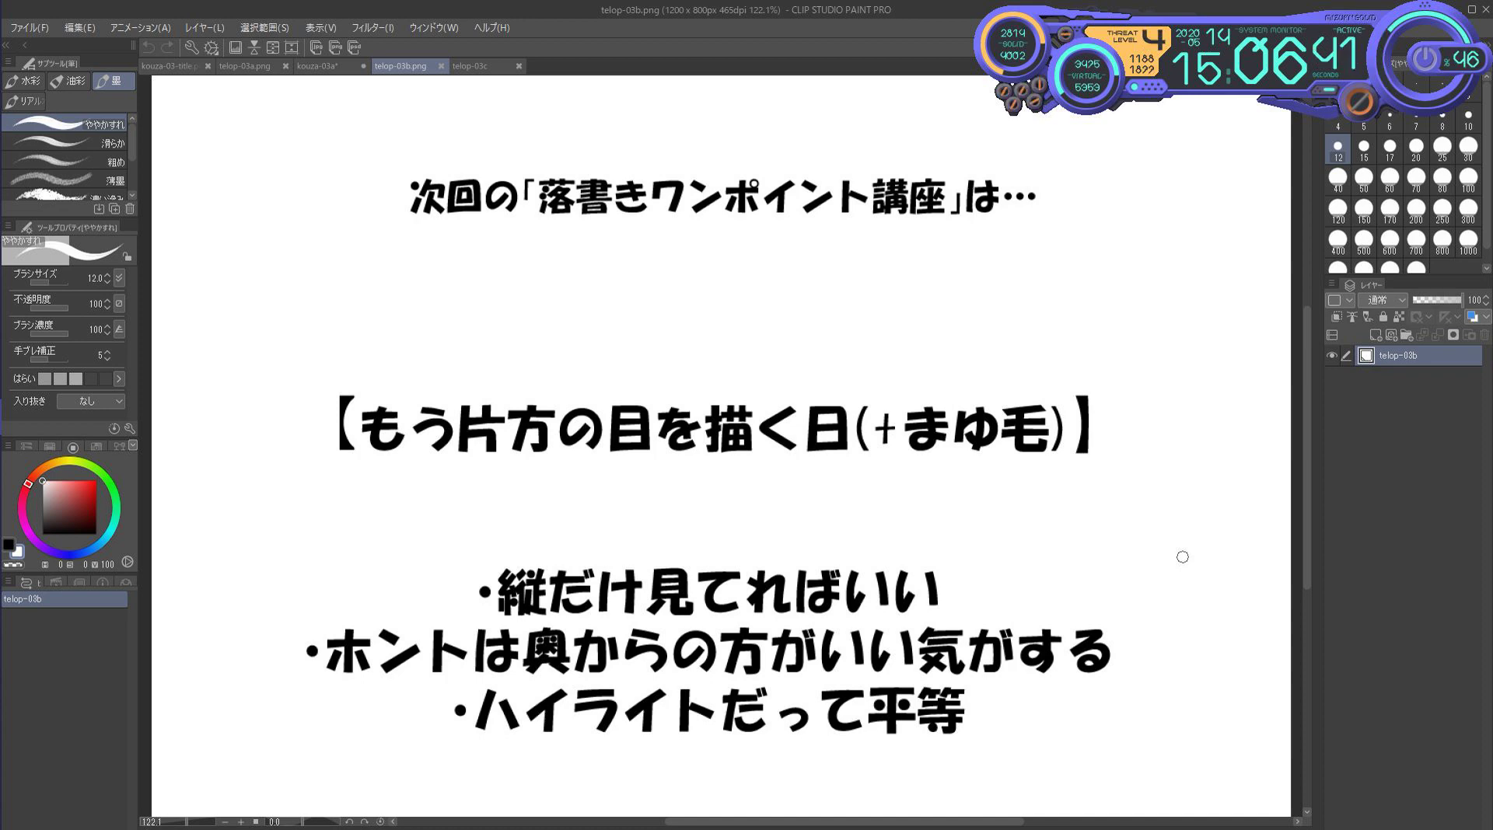
key(ctrl+Tab)
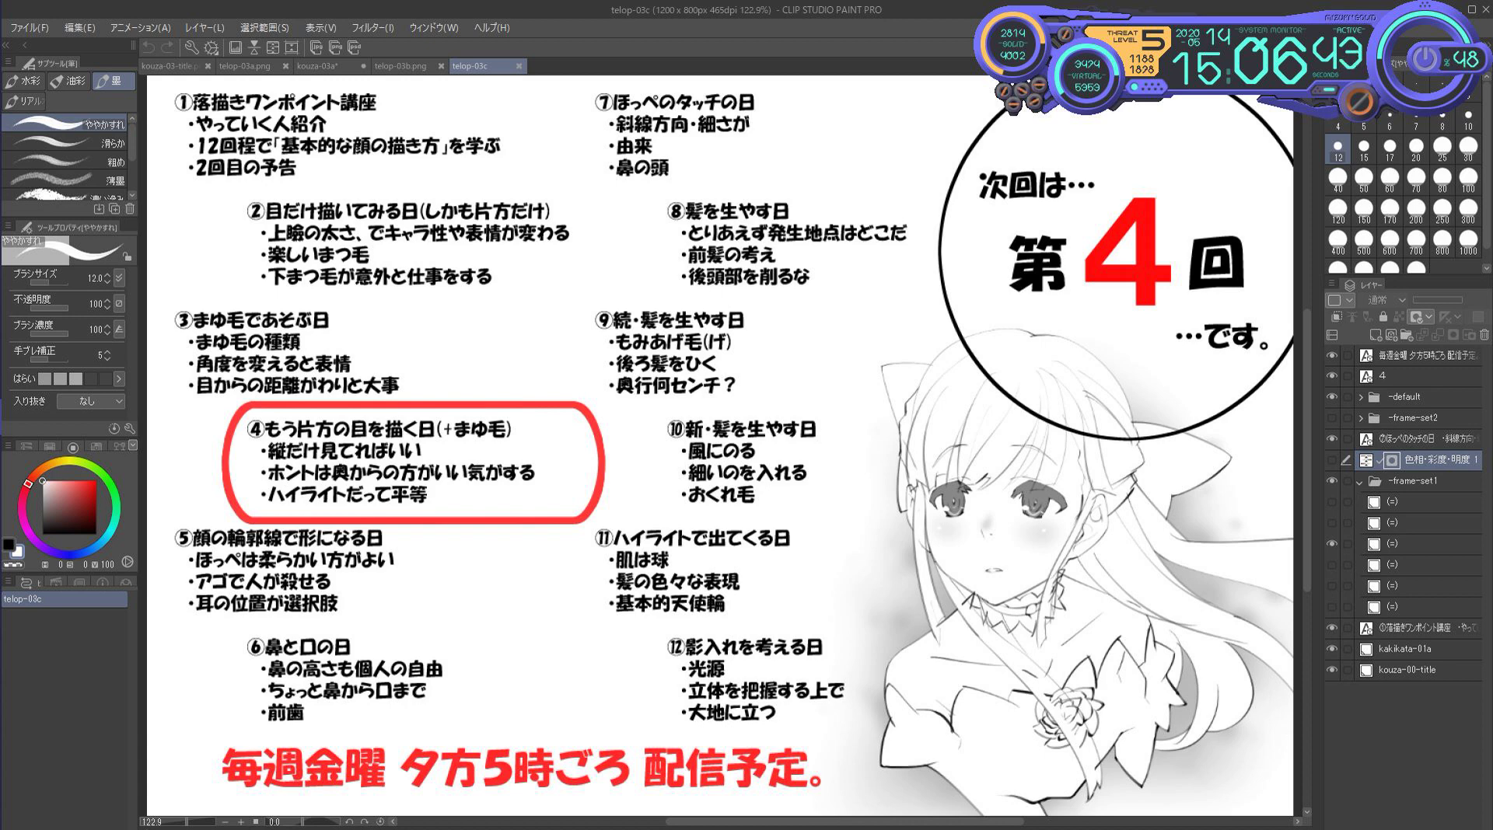
Toggle the 色相・彩度・明度 1 correction layer on and off repeatedly to flash the lesson 4 frame between red and orange
click(1332, 459)
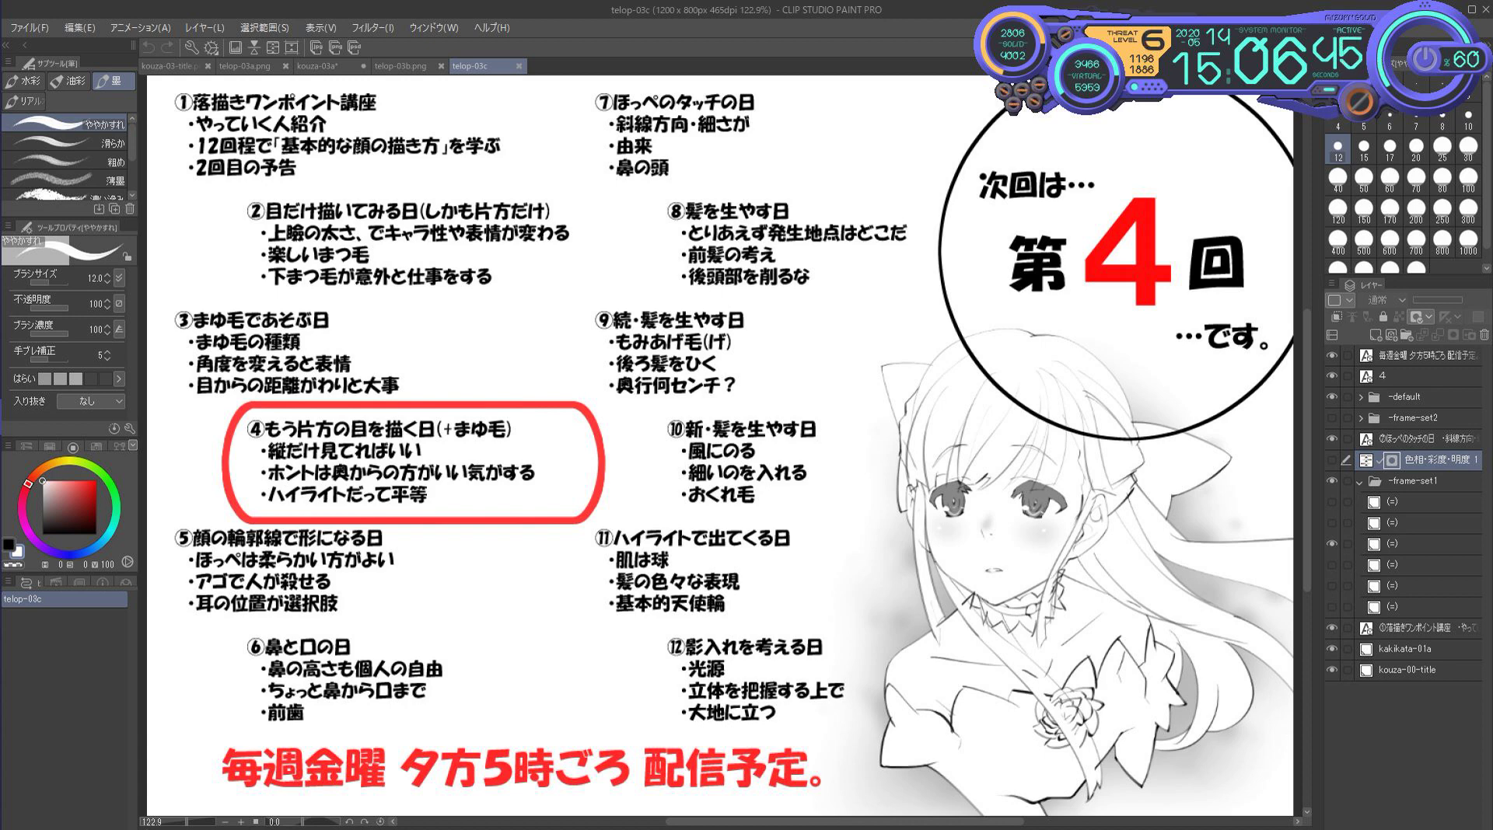
click(1332, 460)
key(ctrl+z)
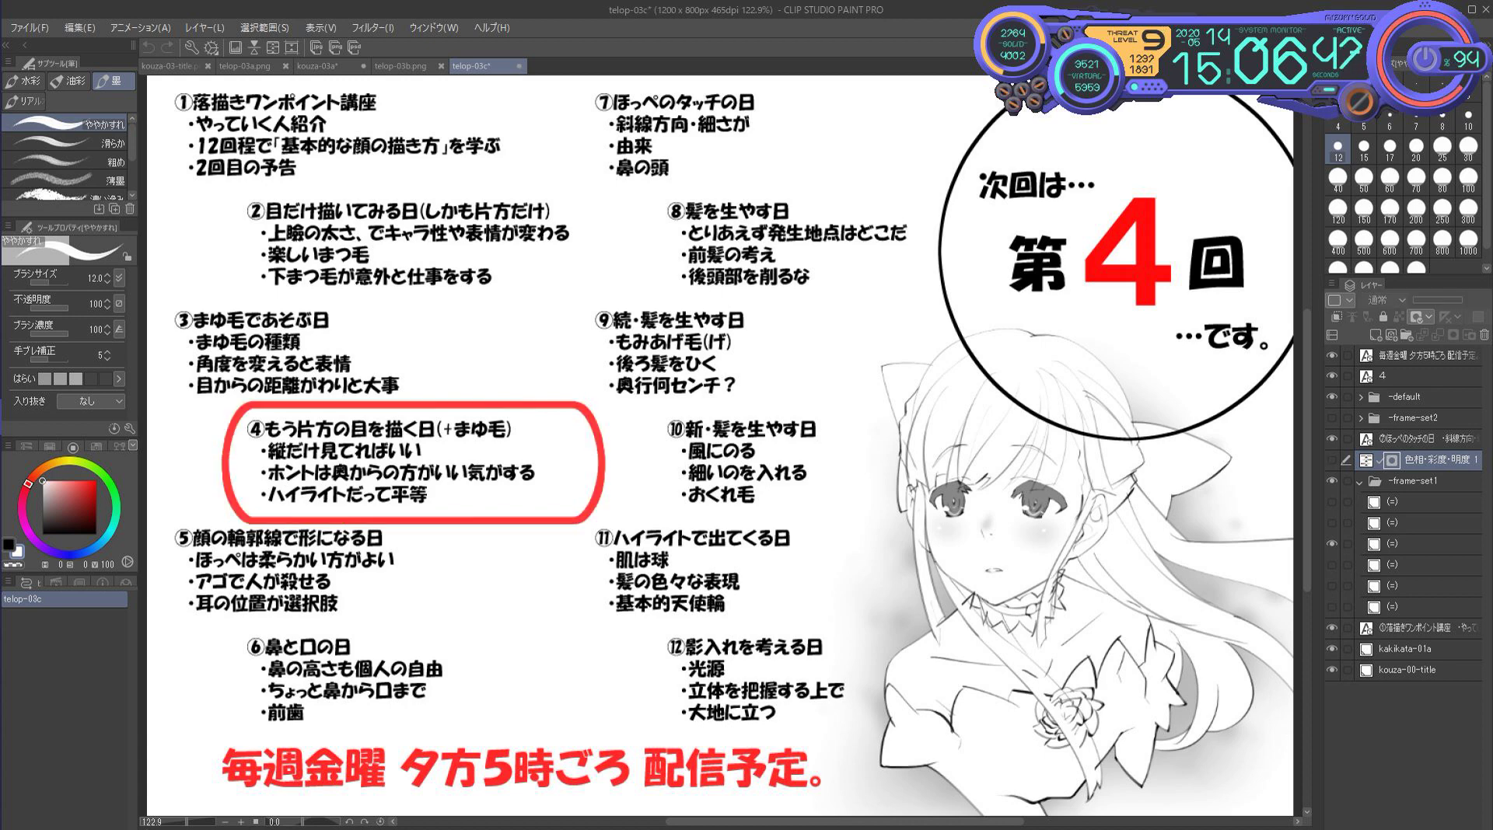
key(ctrl+y)
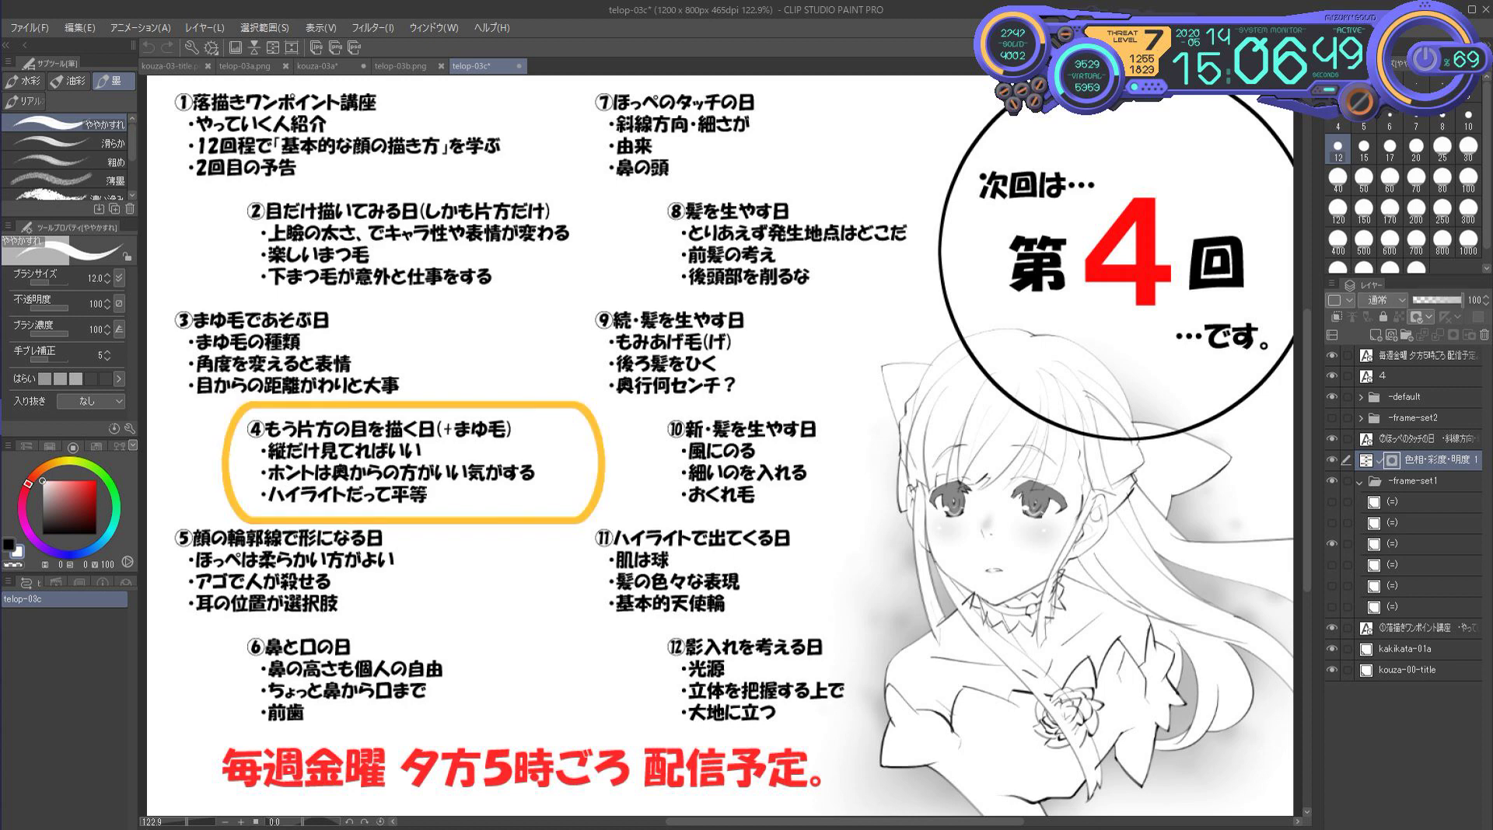
key(ctrl+z)
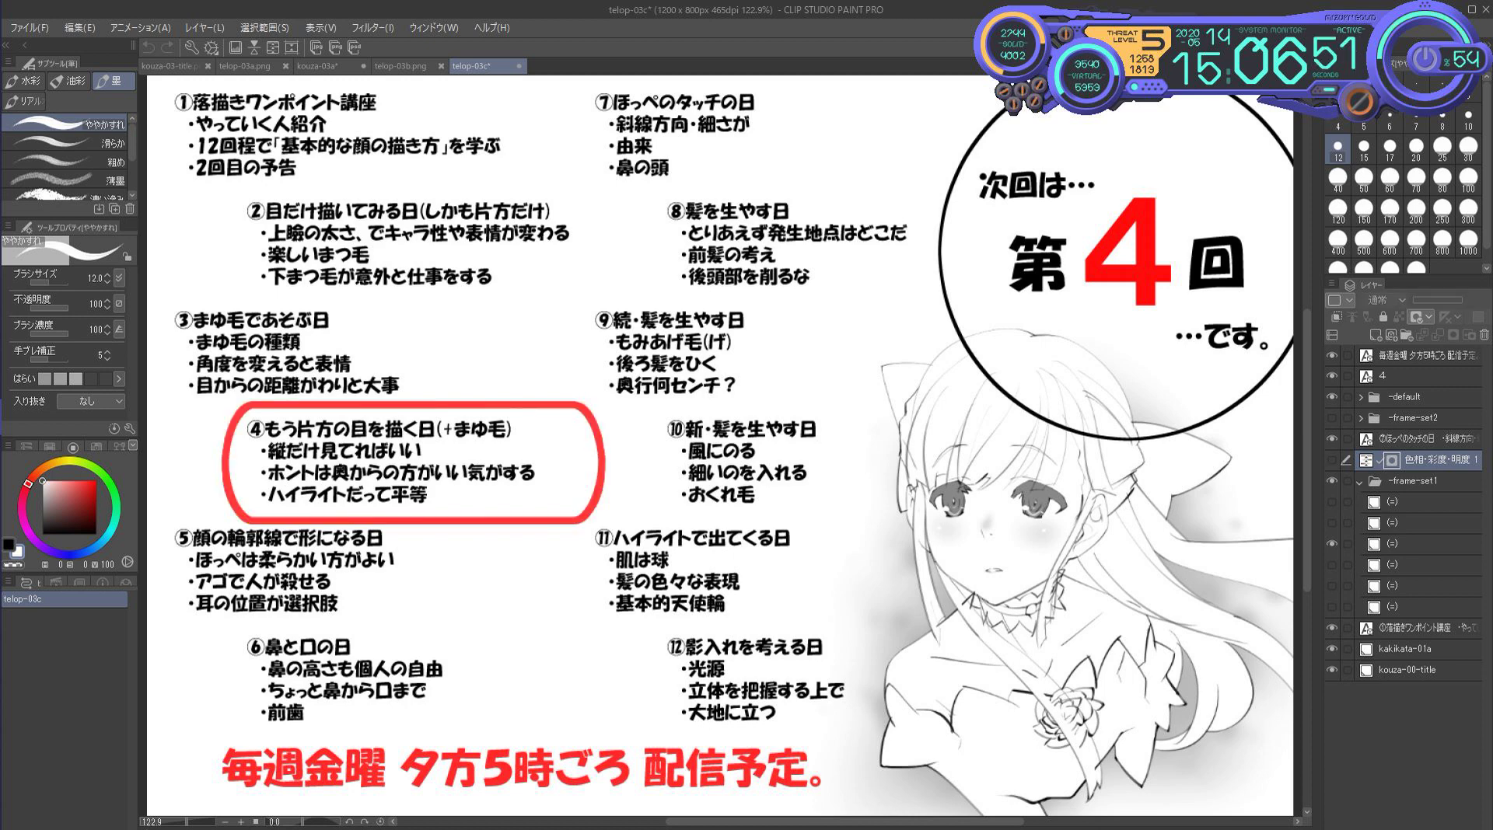
key(ctrl+y)
key(ctrl+z)
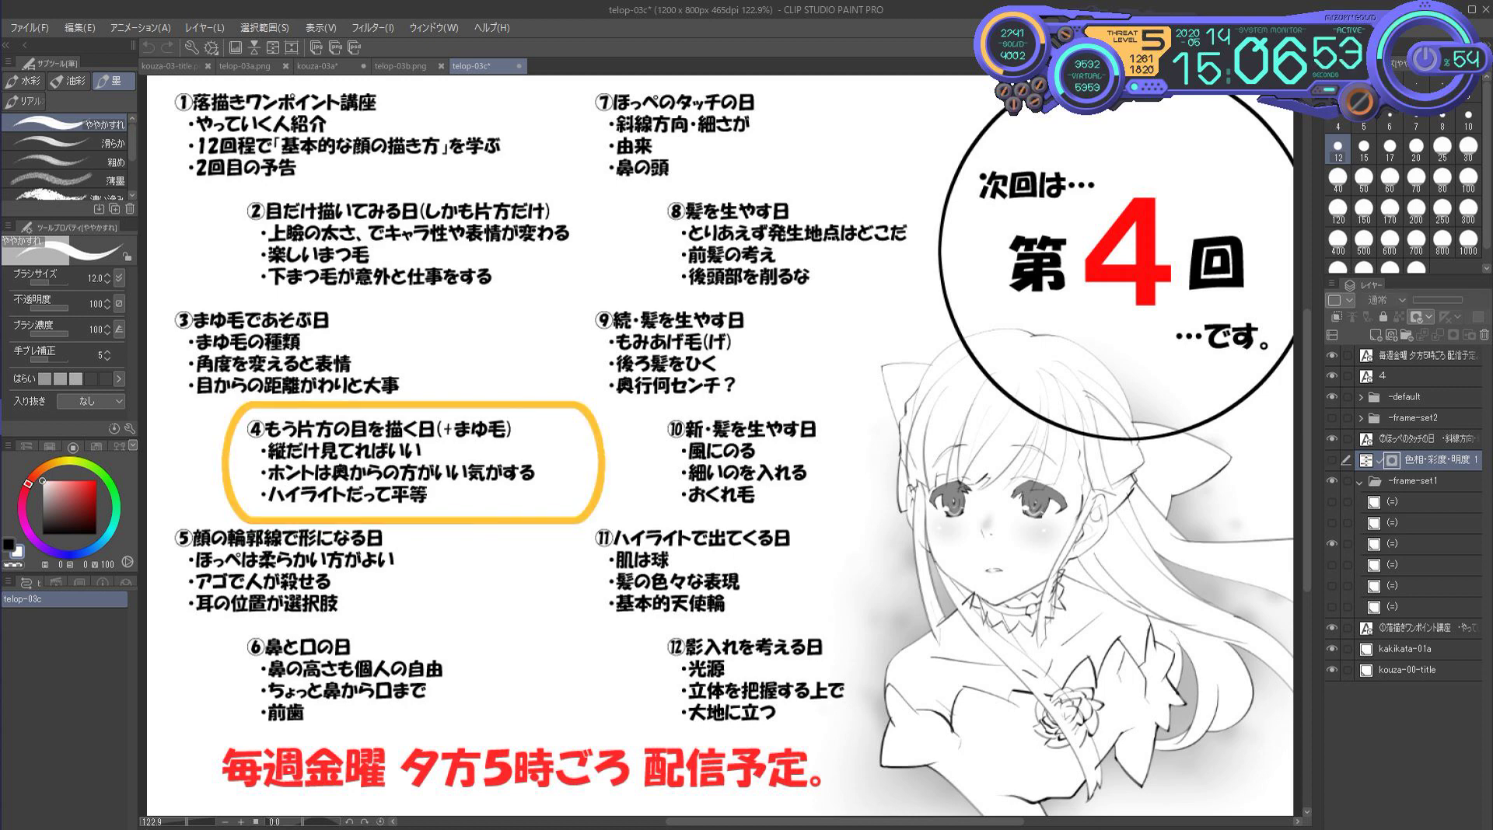
key(ctrl+y)
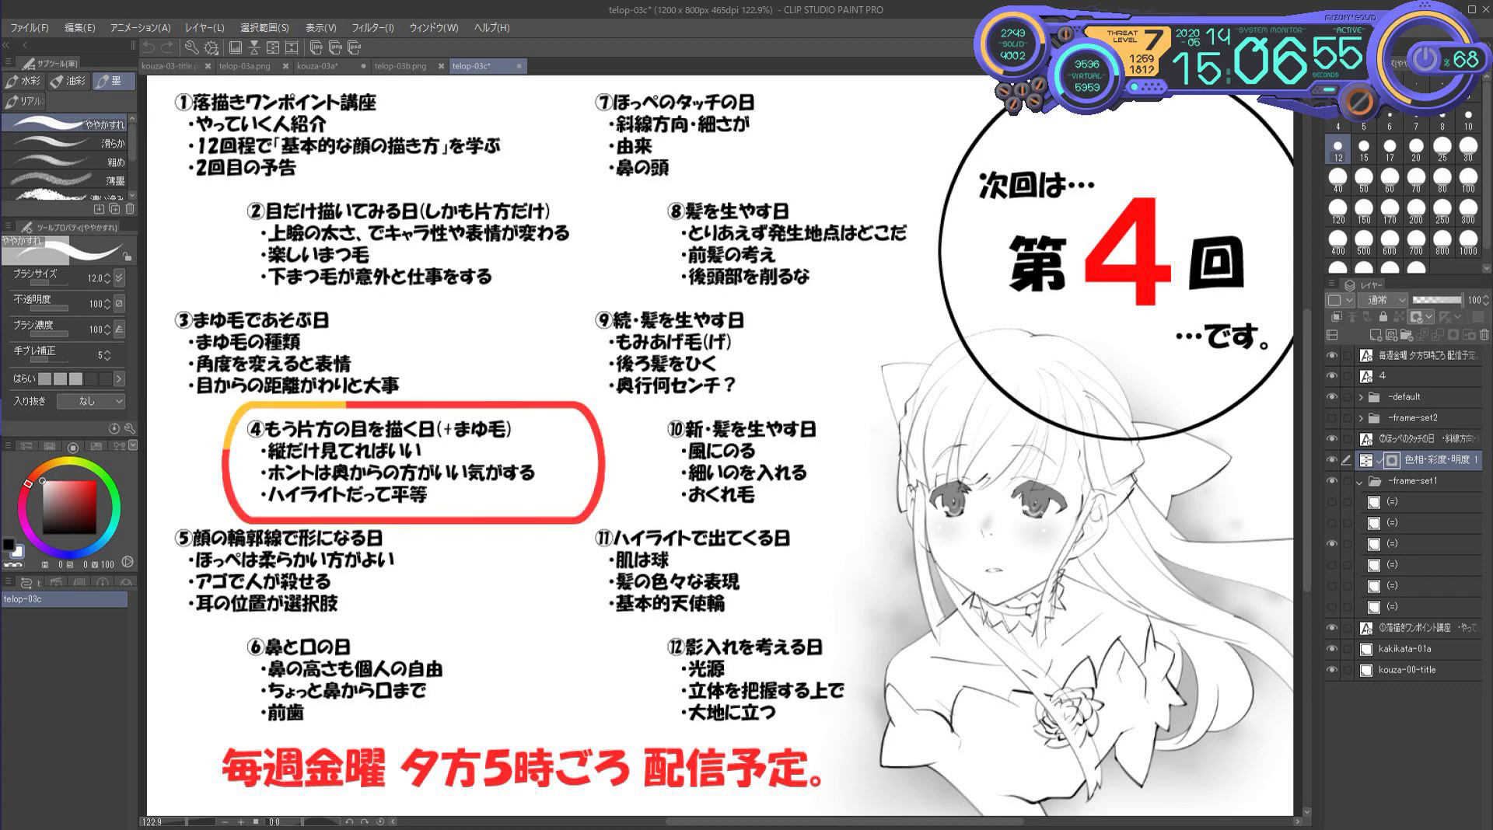
key(ctrl+z)
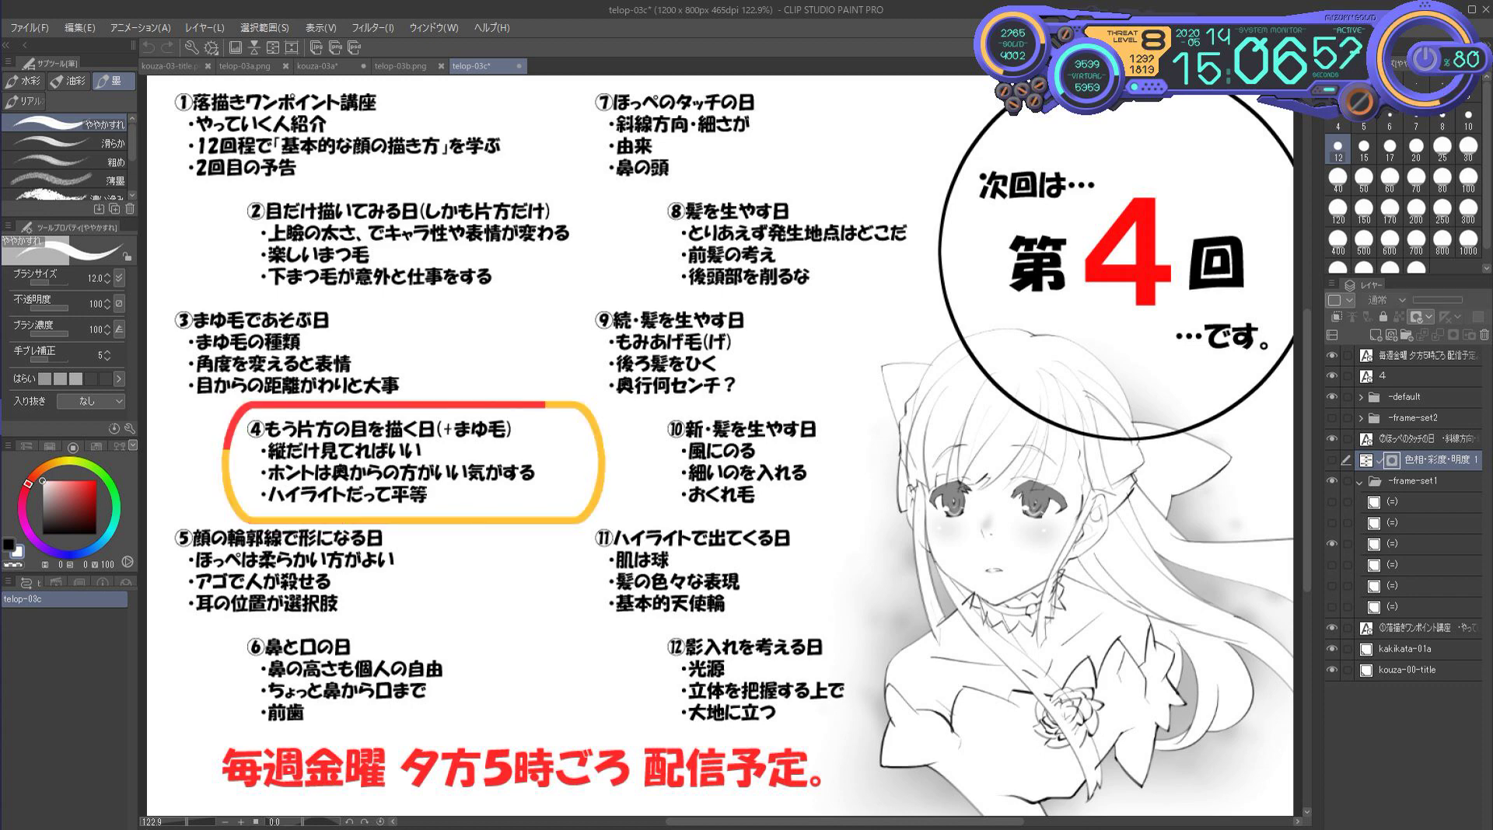
key(ctrl+y)
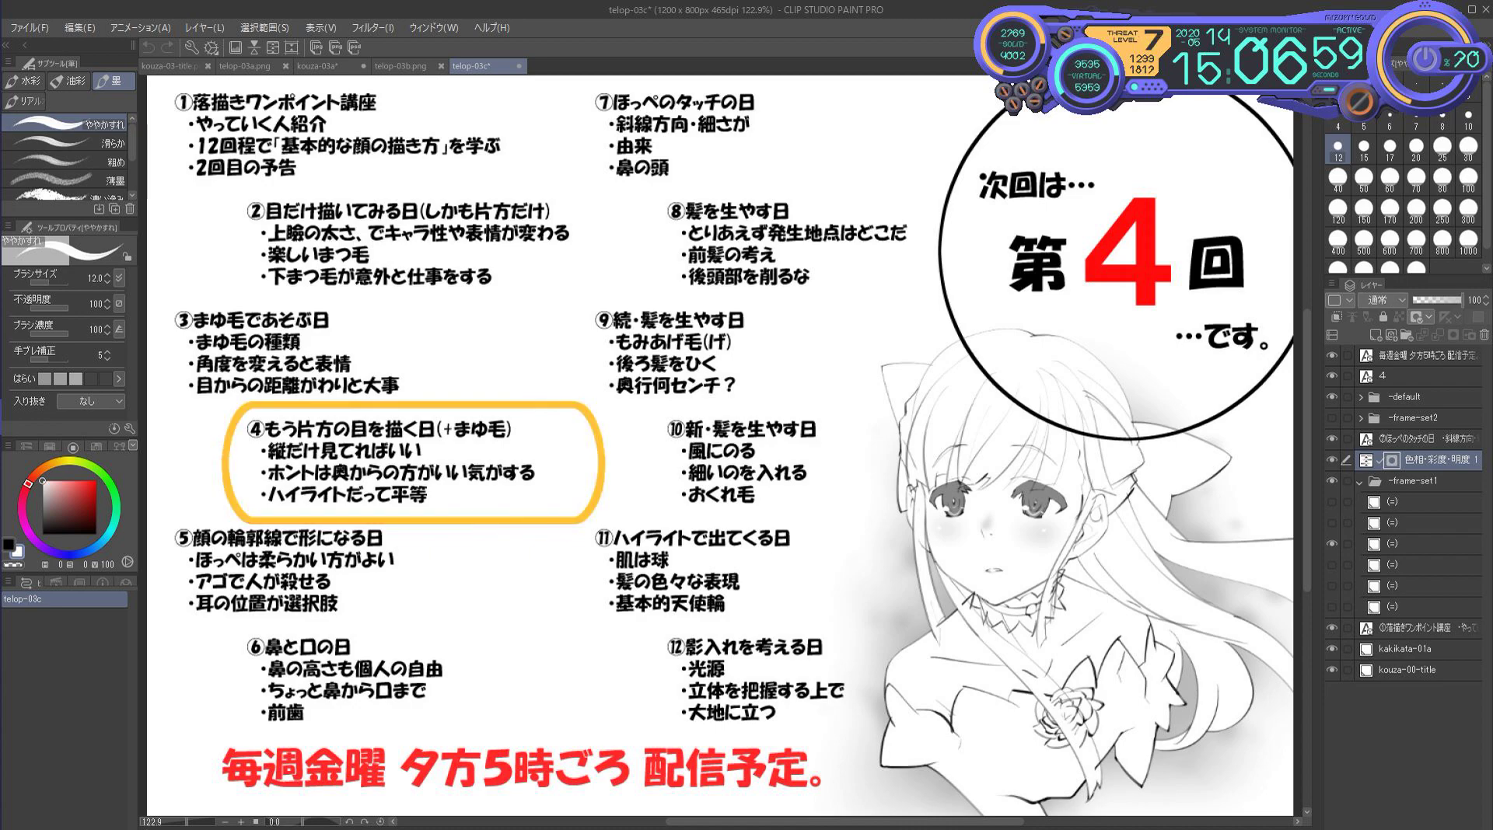